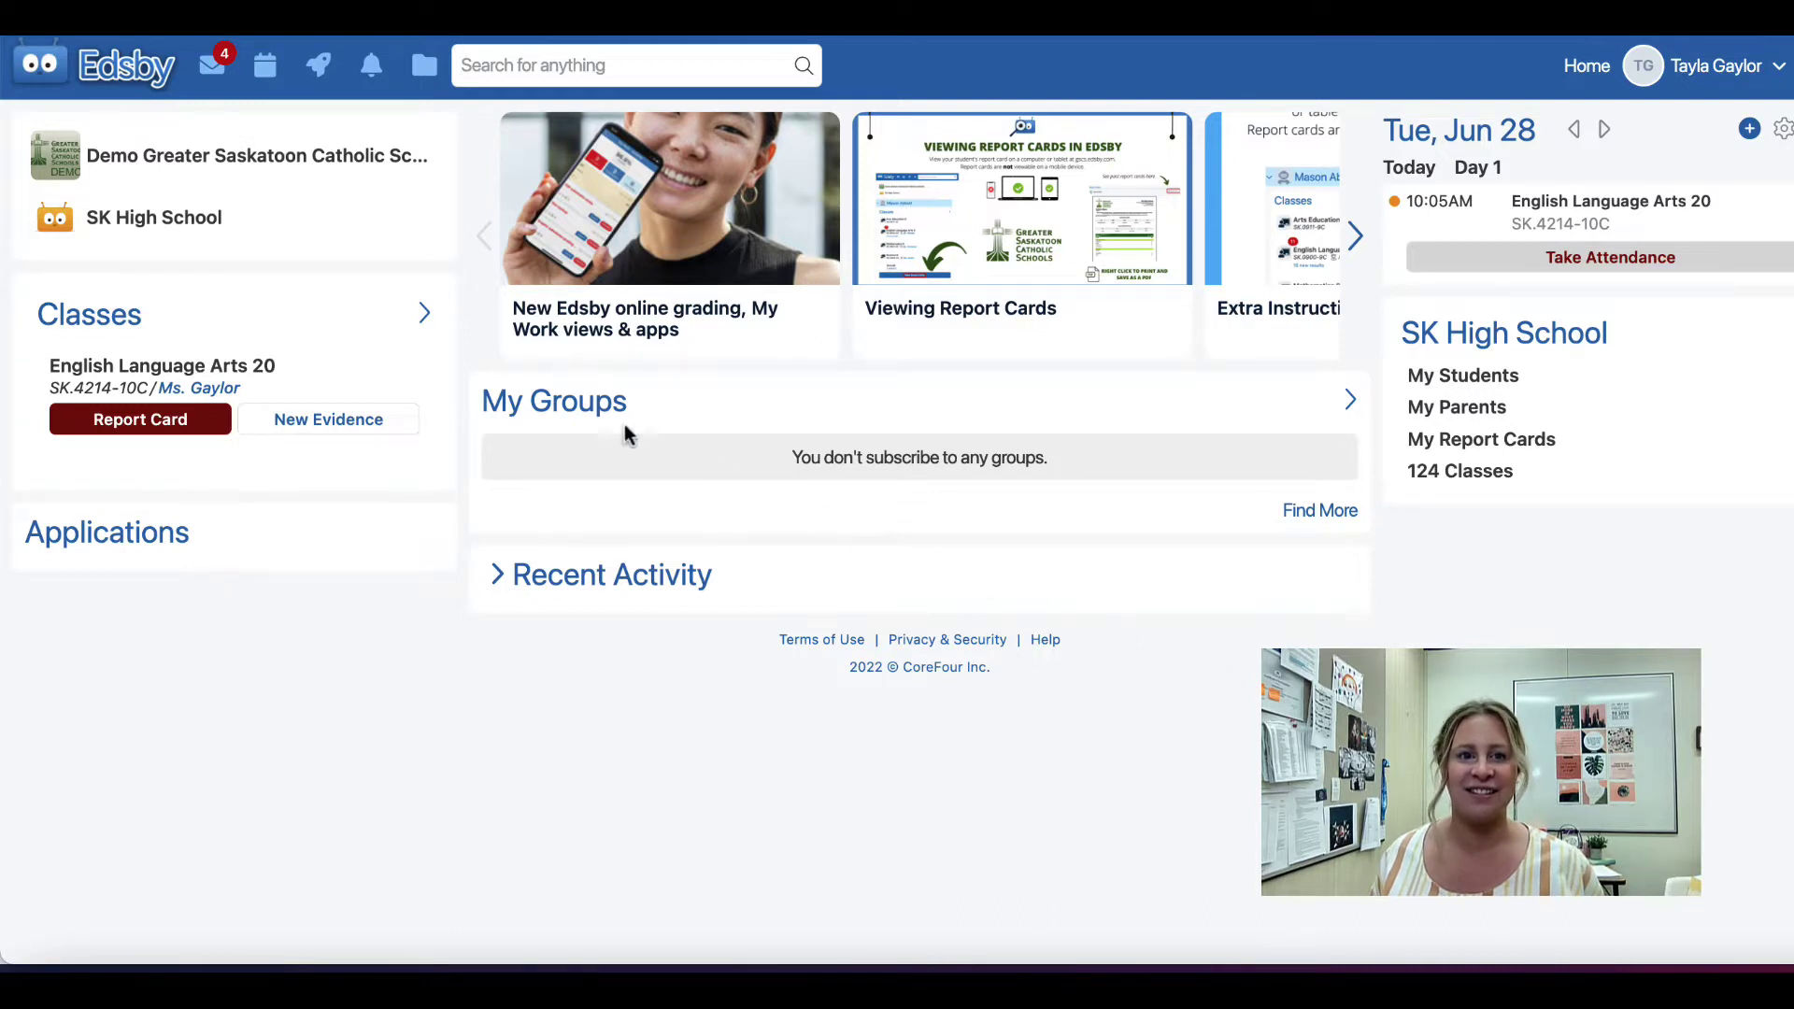
Step: Open the English Language Arts 20 class and show its content outline for Unit 1 and Unit 2
{"action": "left_click", "coordinate": [309, 388]}
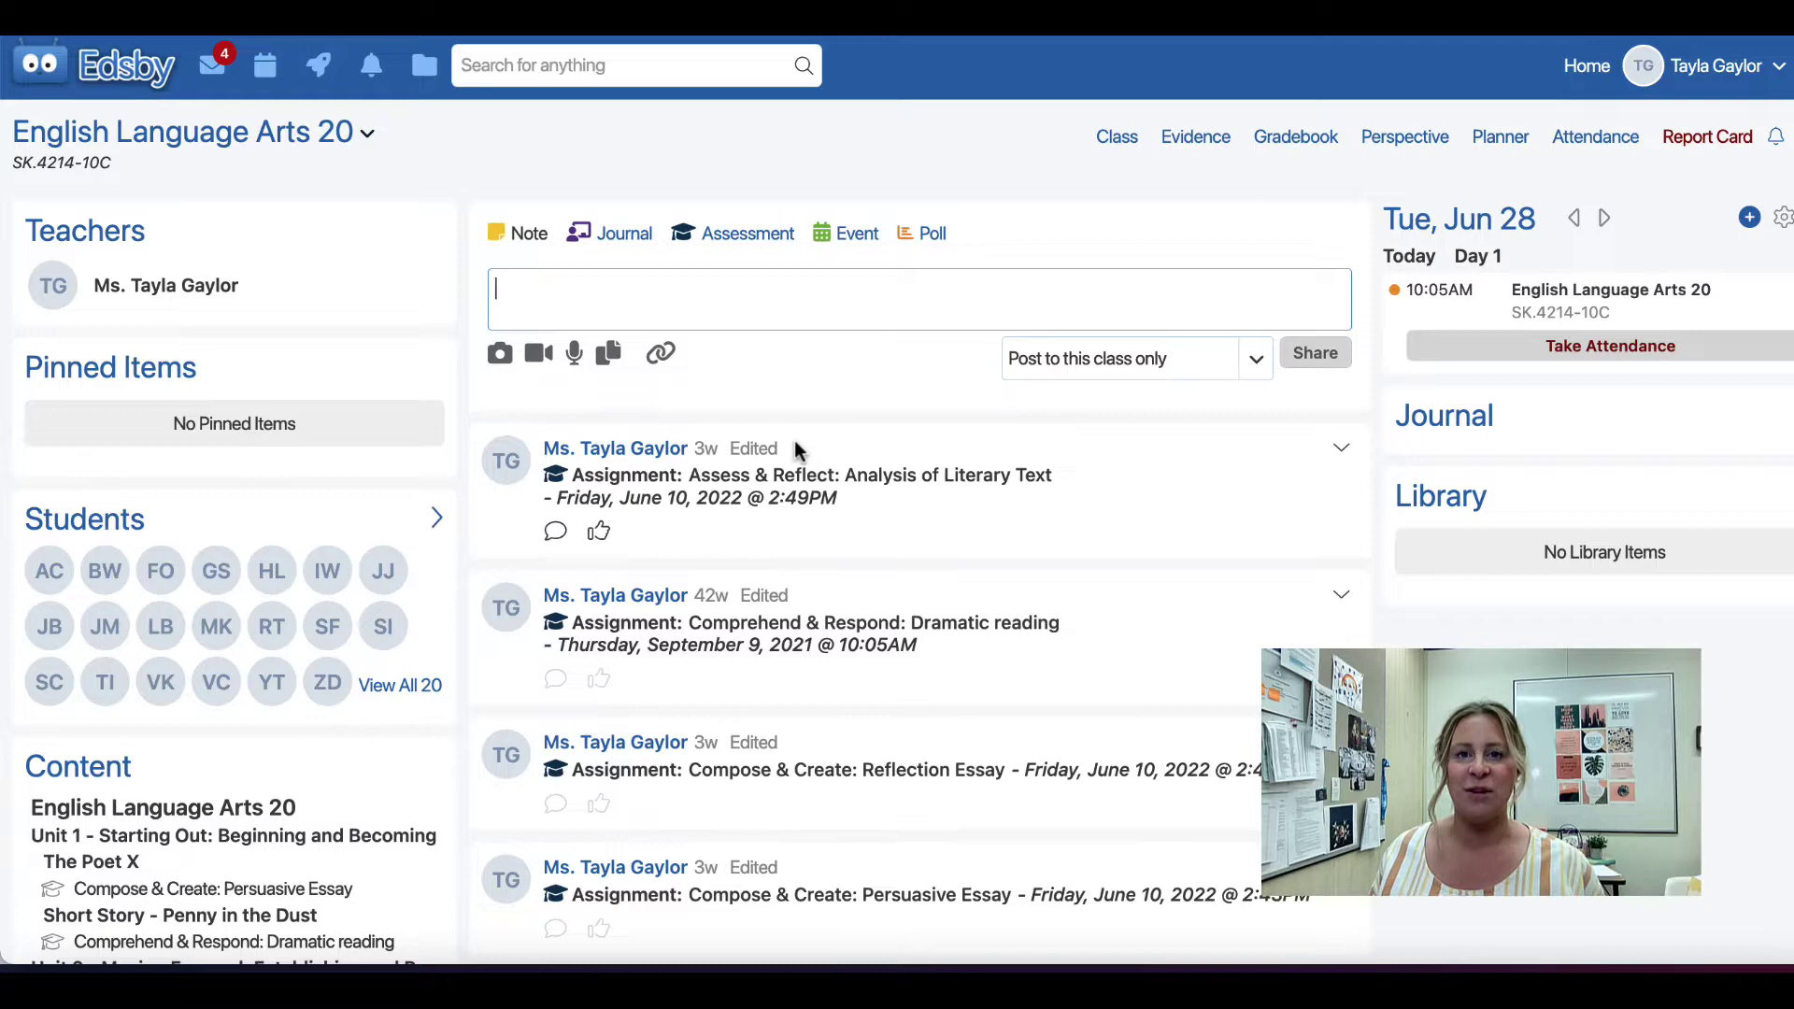
{"action": "scroll", "coordinate": [798, 449], "scroll_direction": "down", "scroll_amount": 3}
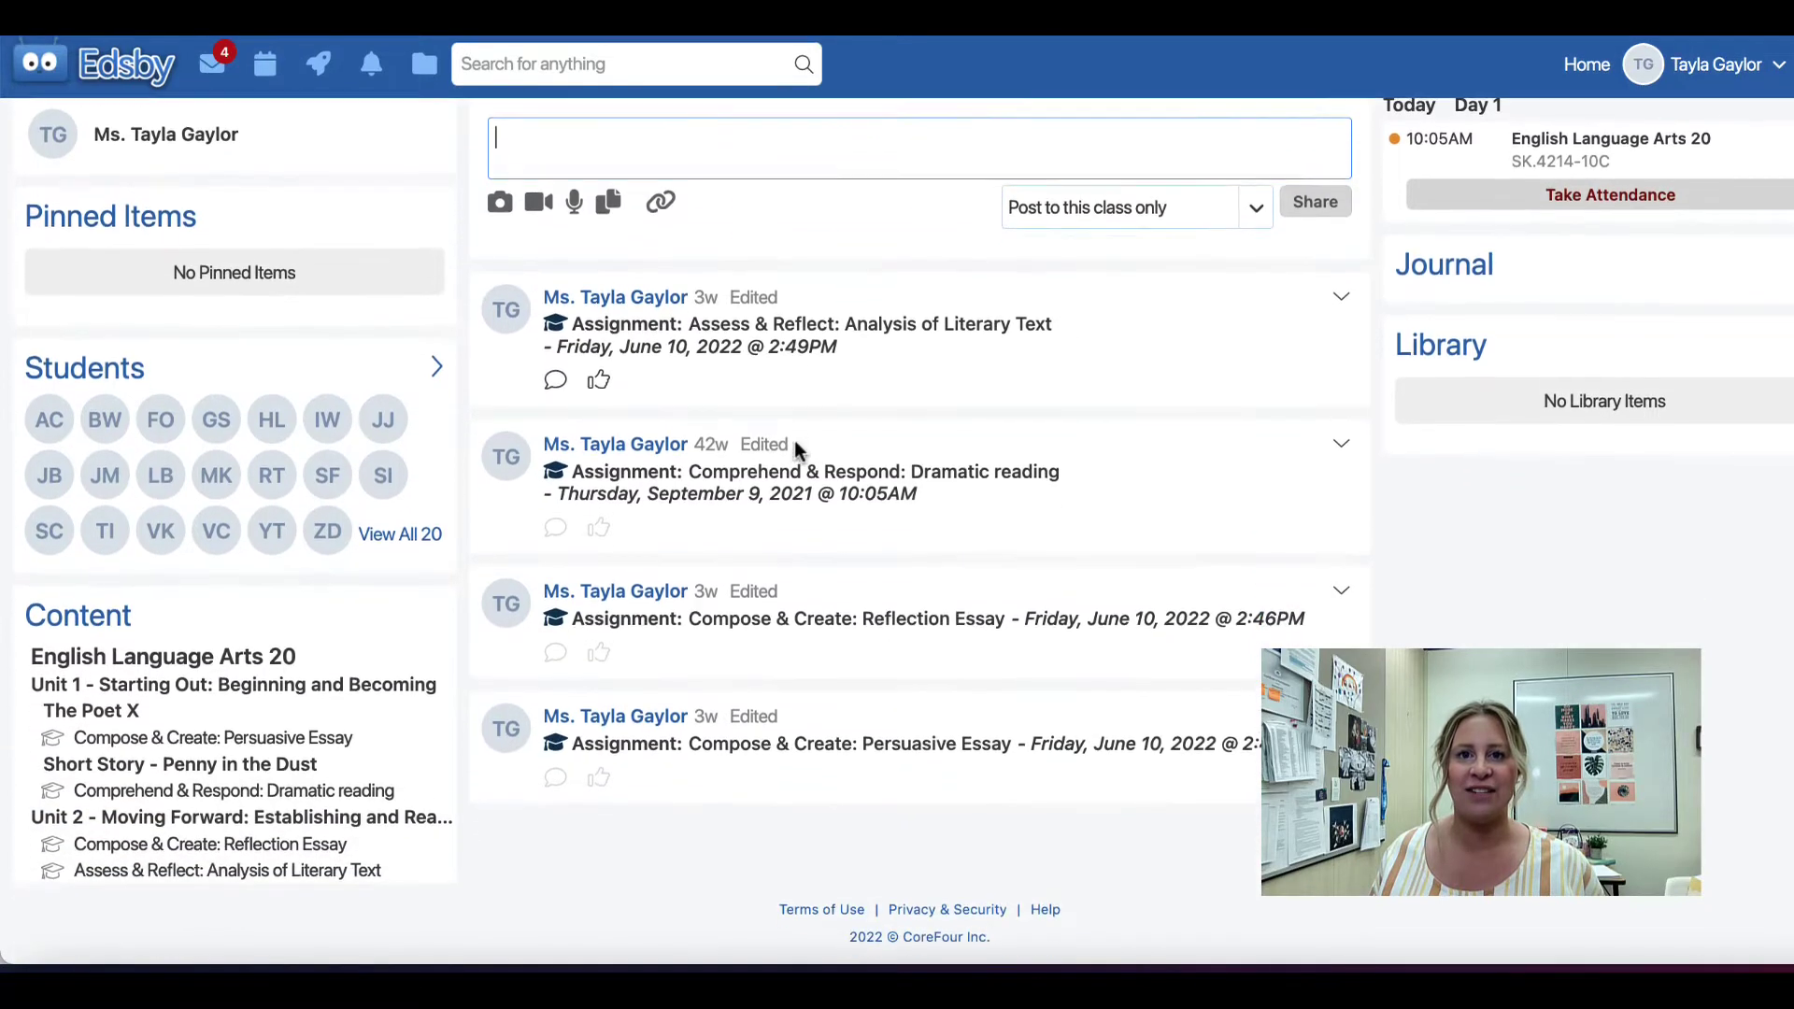
{"action": "left_click", "coordinate": [107, 624]}
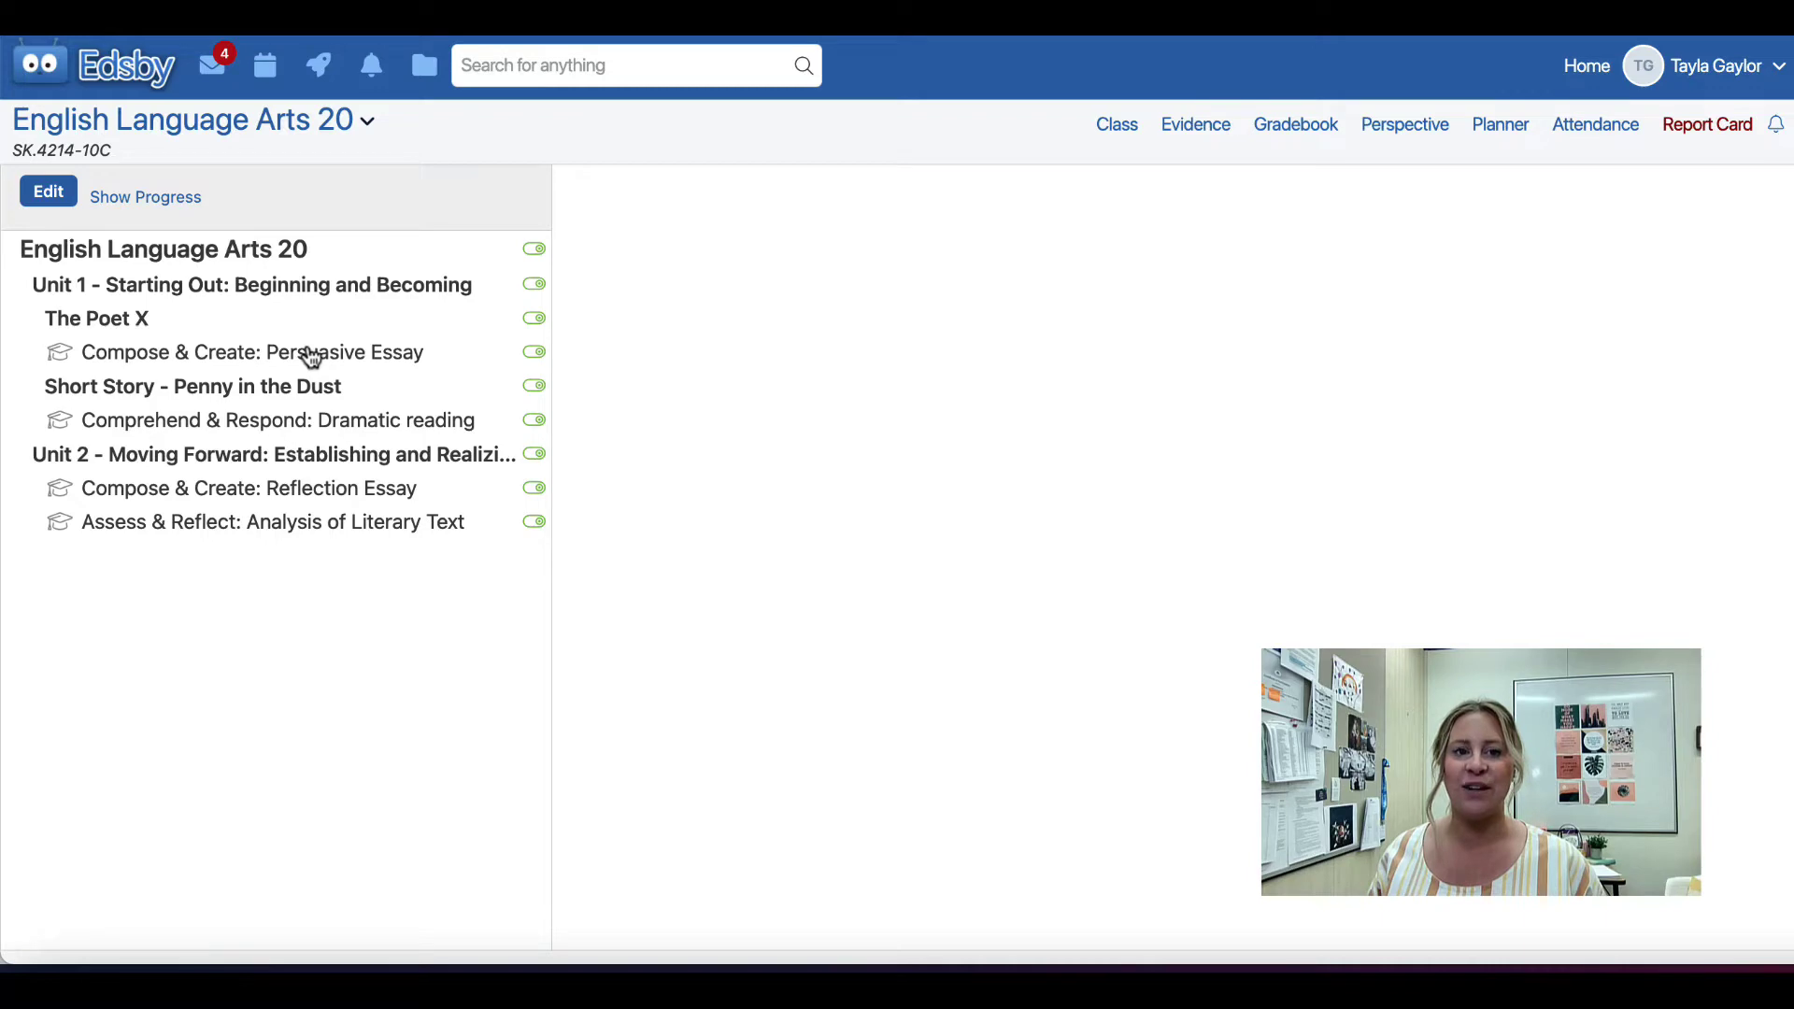
Step: Put the content outline into edit mode and bring up the add choices for The Poet X
{"action": "left_click", "coordinate": [44, 196]}
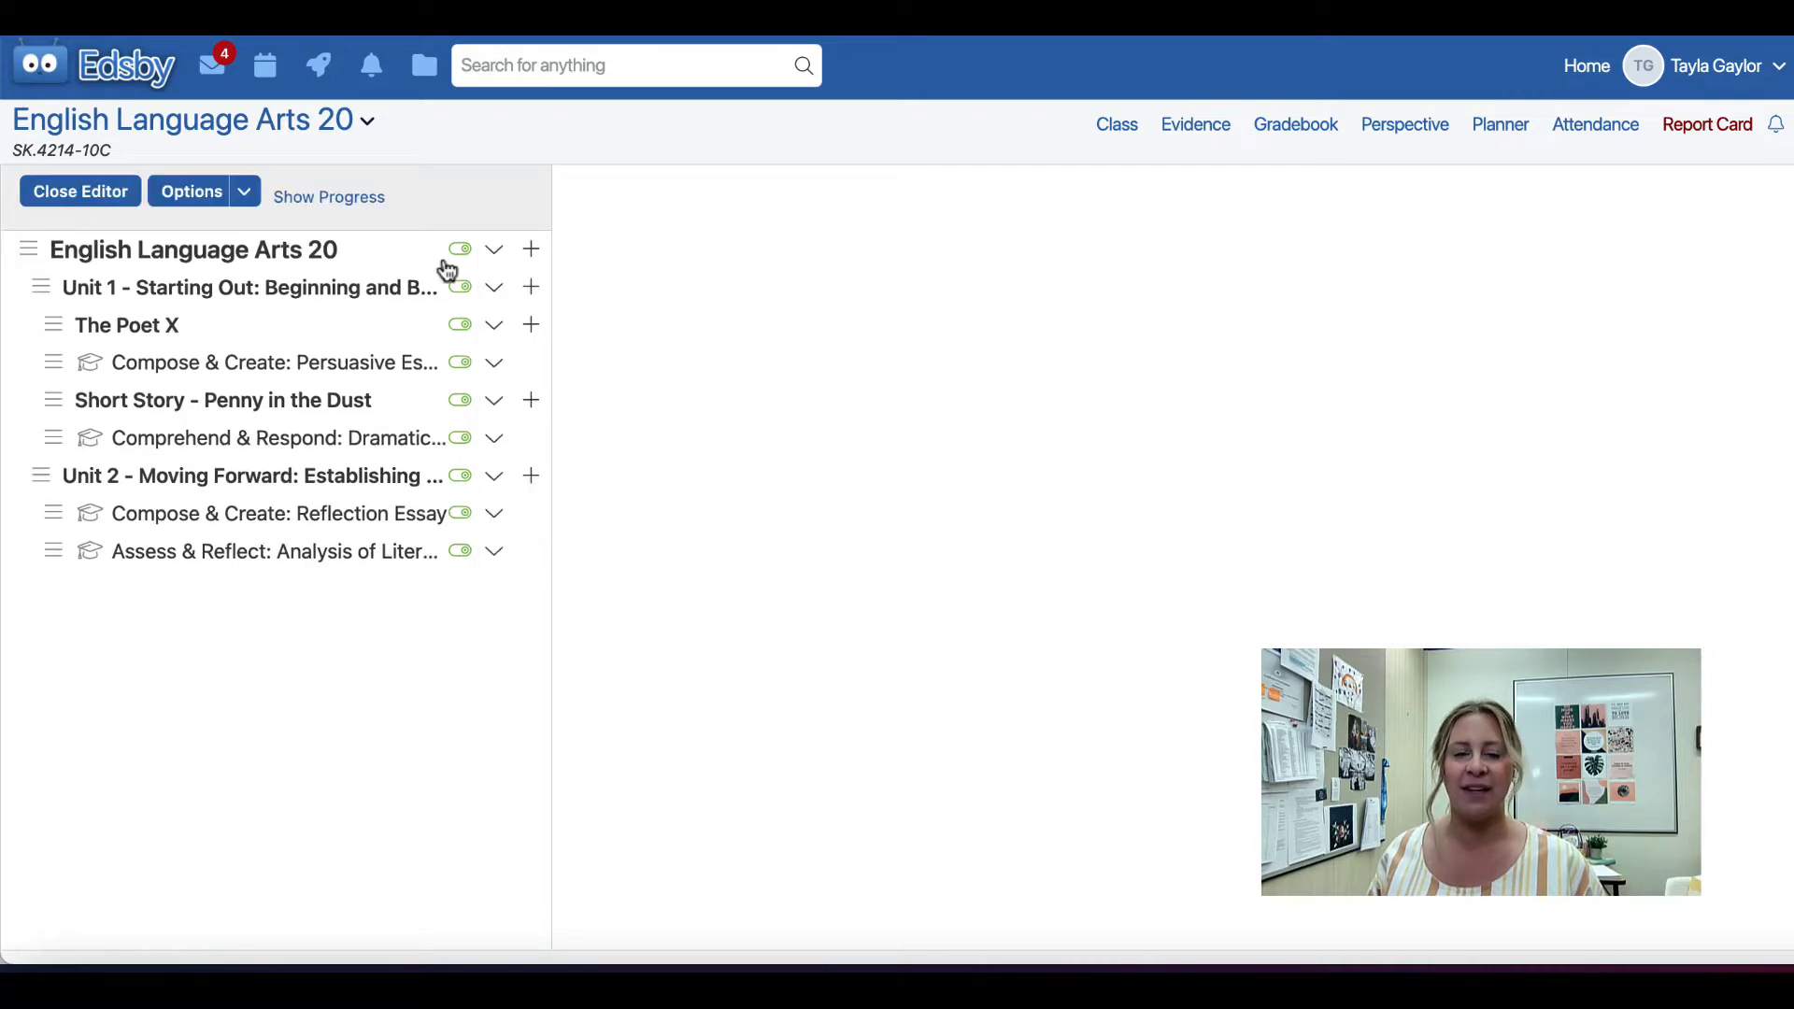
{"action": "left_click", "coordinate": [532, 254]}
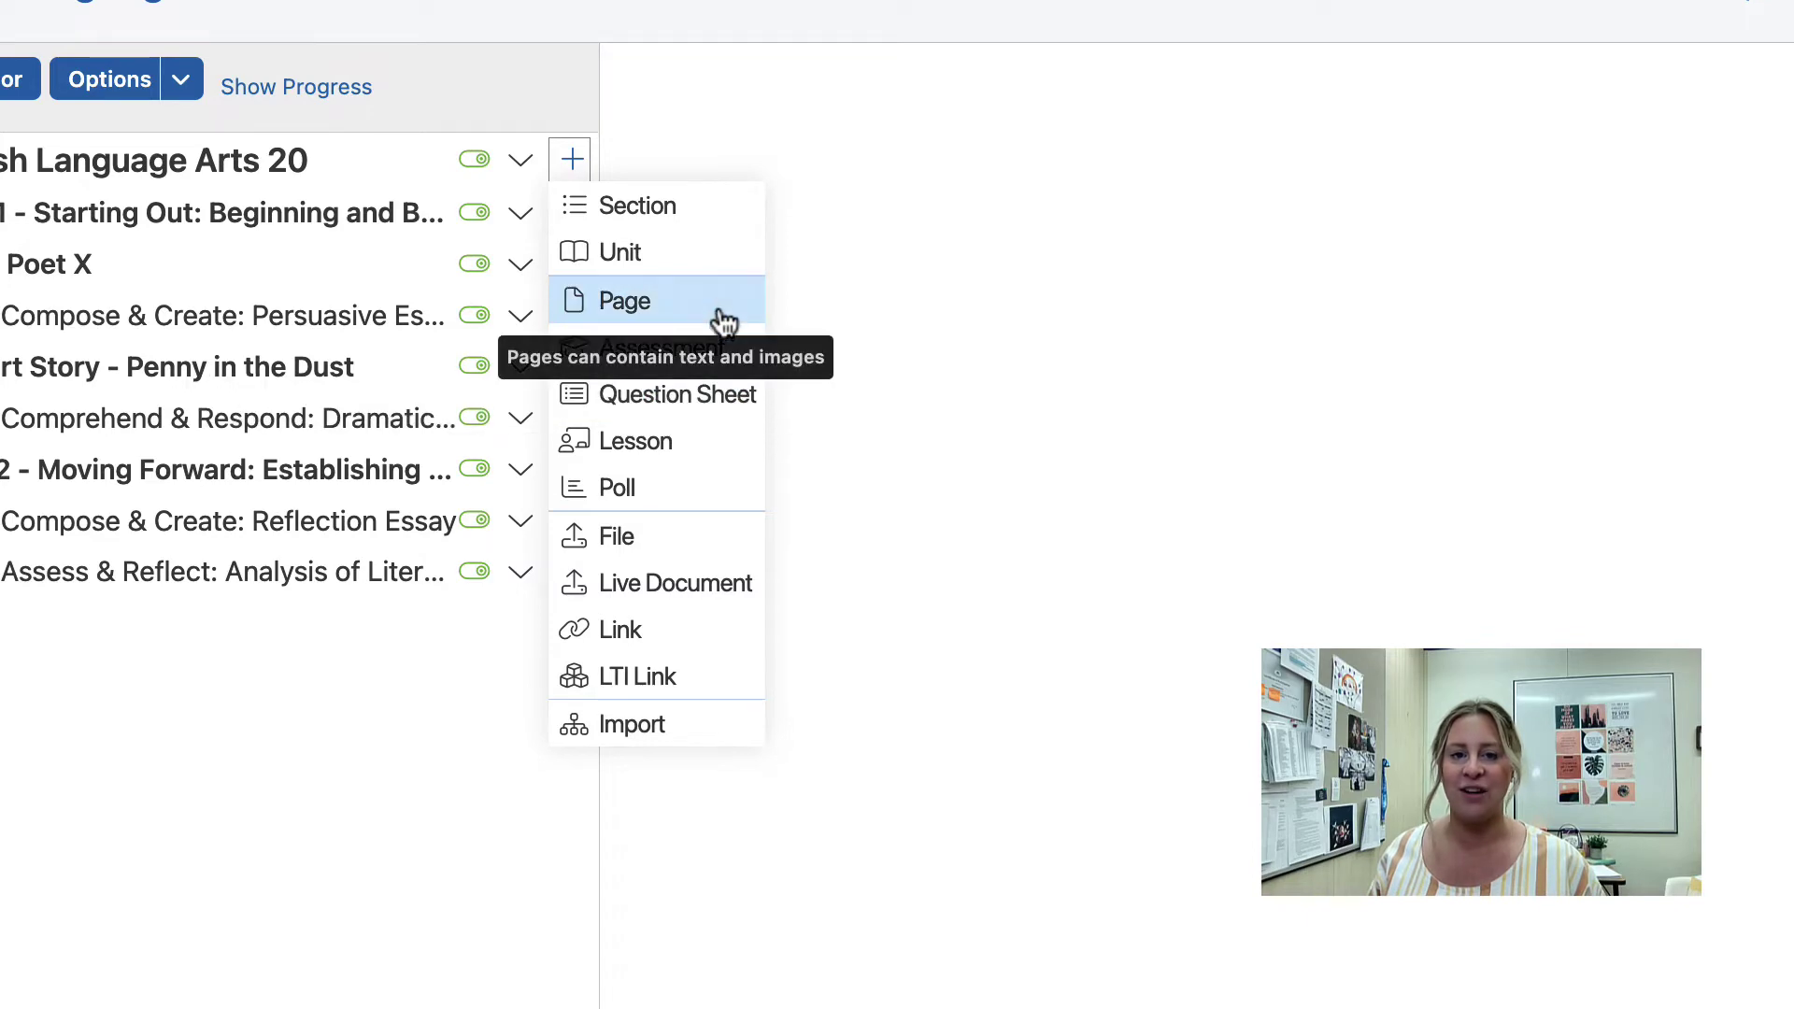
{"action": "left_click", "coordinate": [358, 293]}
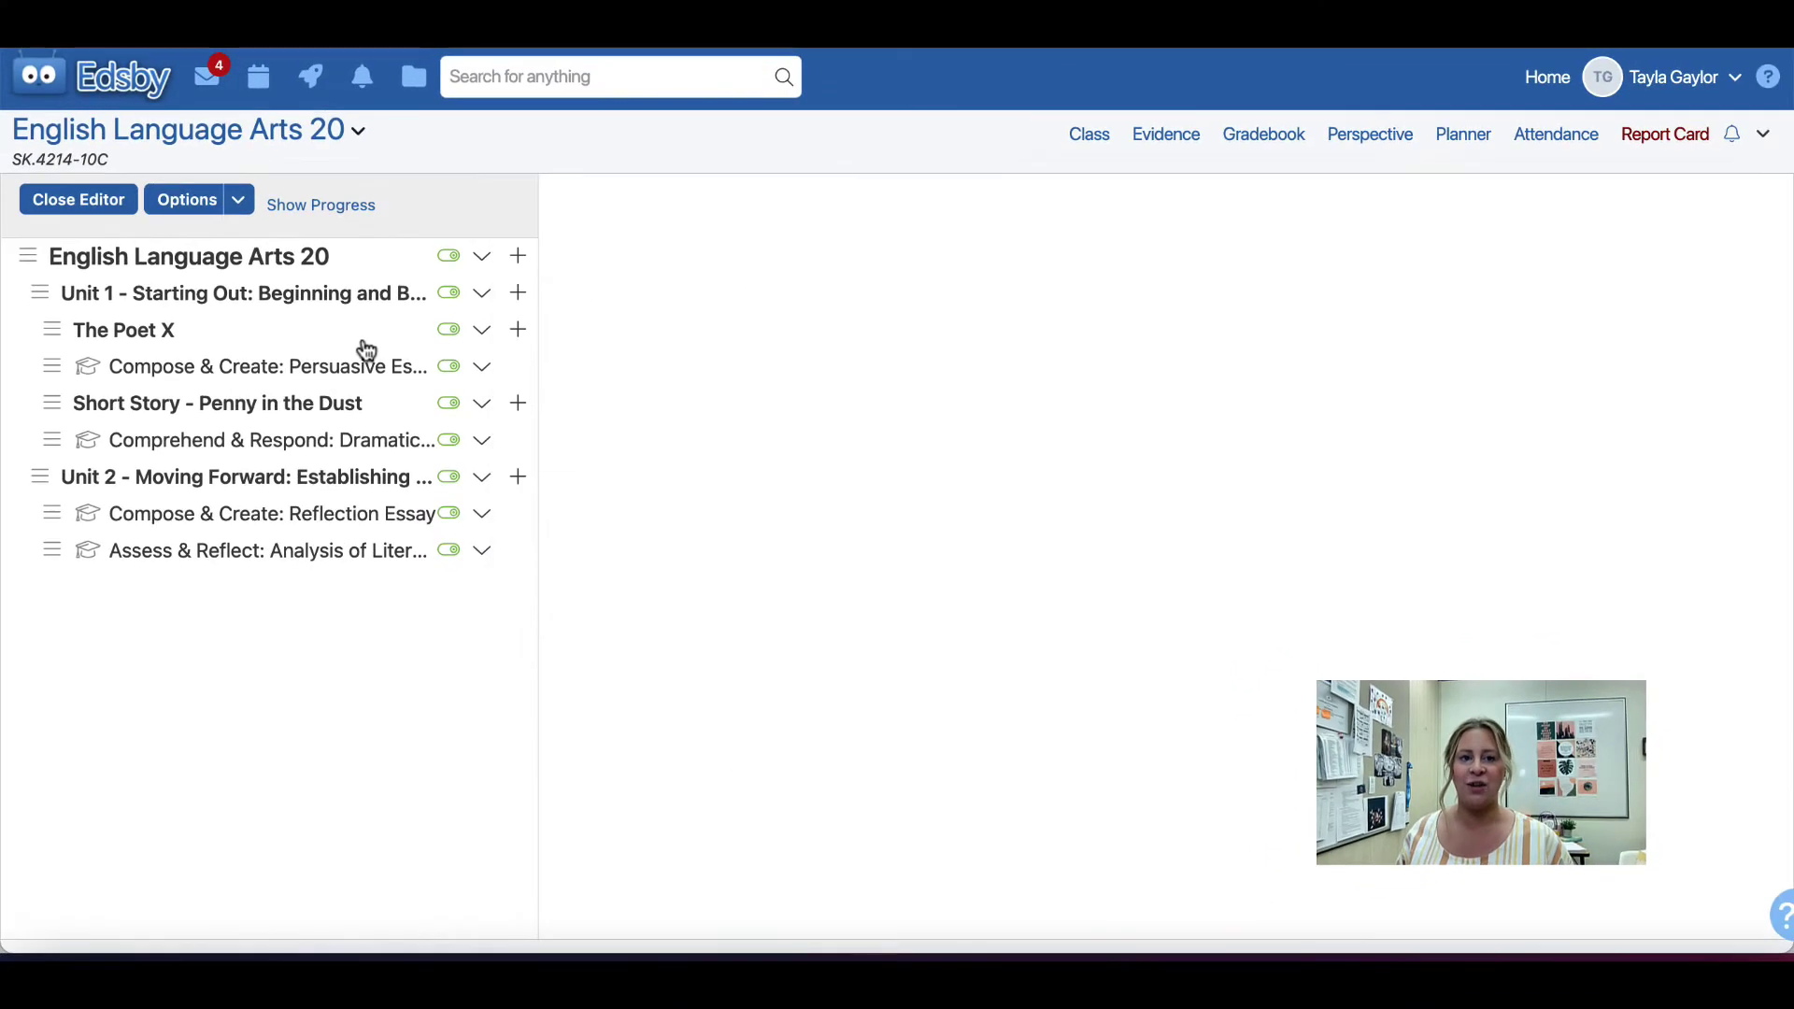
{"action": "left_click", "coordinate": [518, 330]}
Step: Add a new assessment under The Poet X titled 'Assess & Reflect: Journal Reflection for Poet X'
{"action": "left_click", "coordinate": [540, 461]}
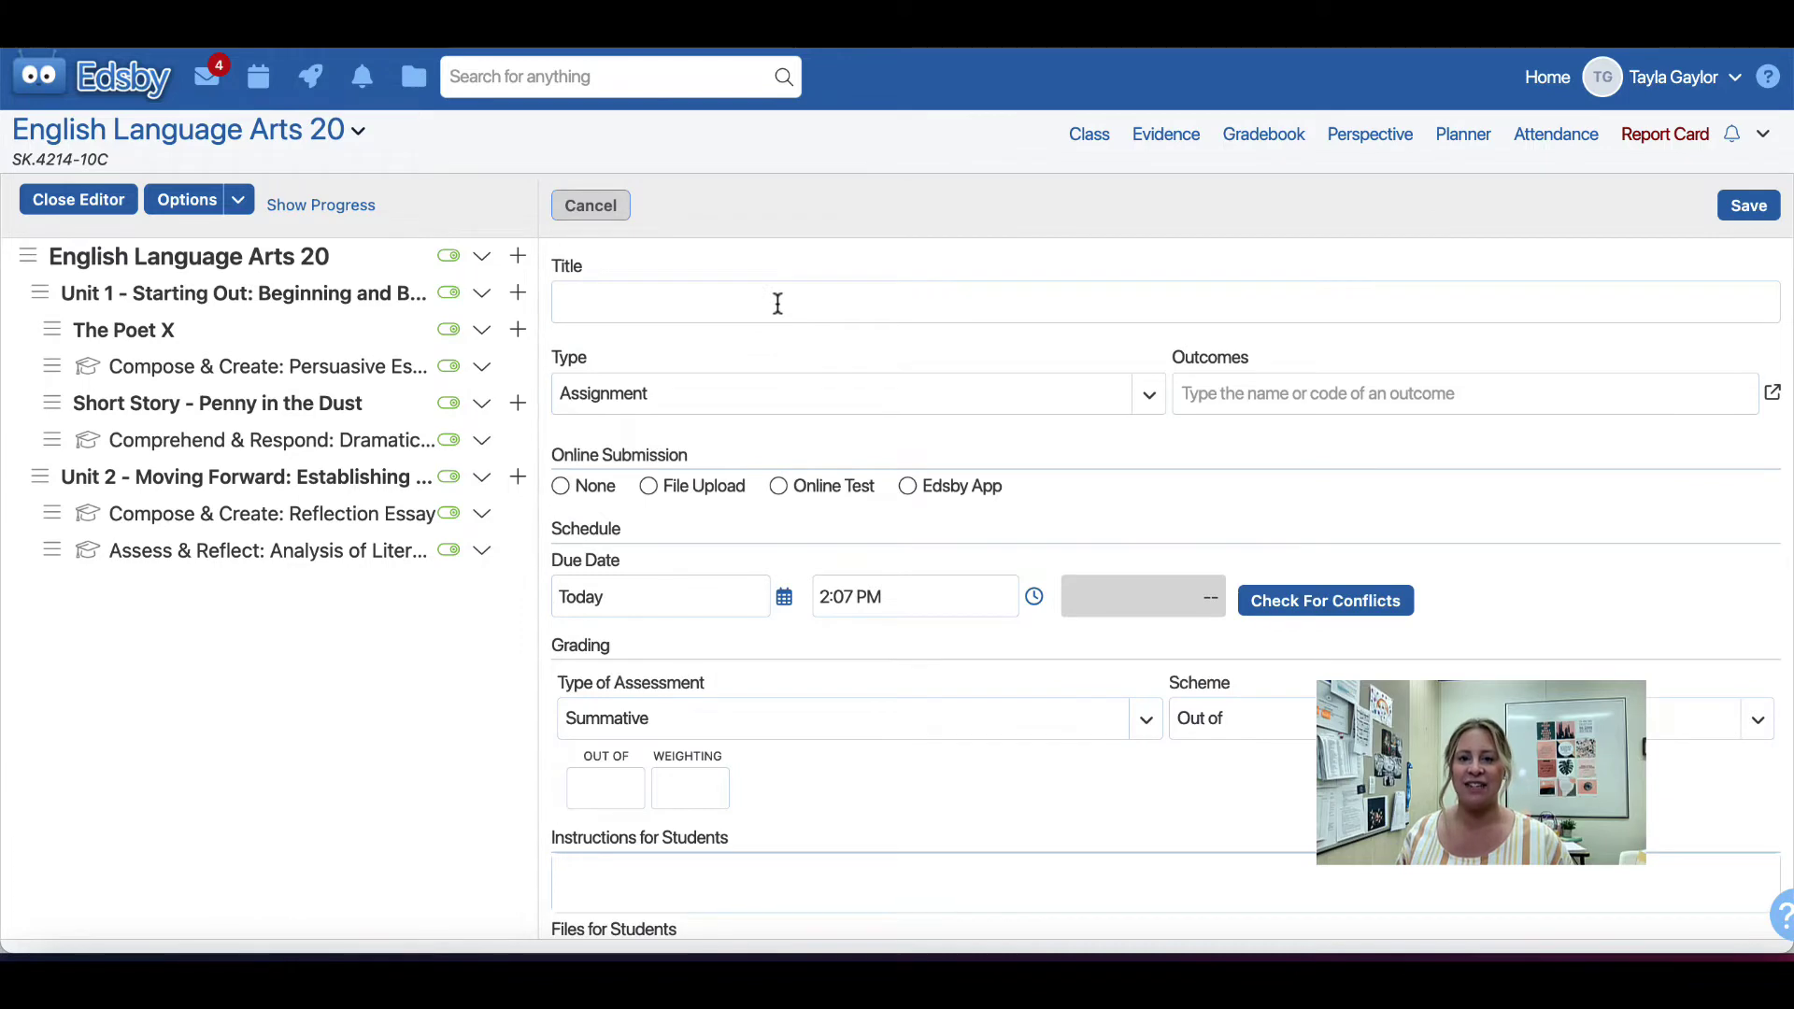
{"action": "left_click", "coordinate": [778, 303]}
{"action": "type", "text": "Assess & Reflect: Journal Reflection for Poet X"}
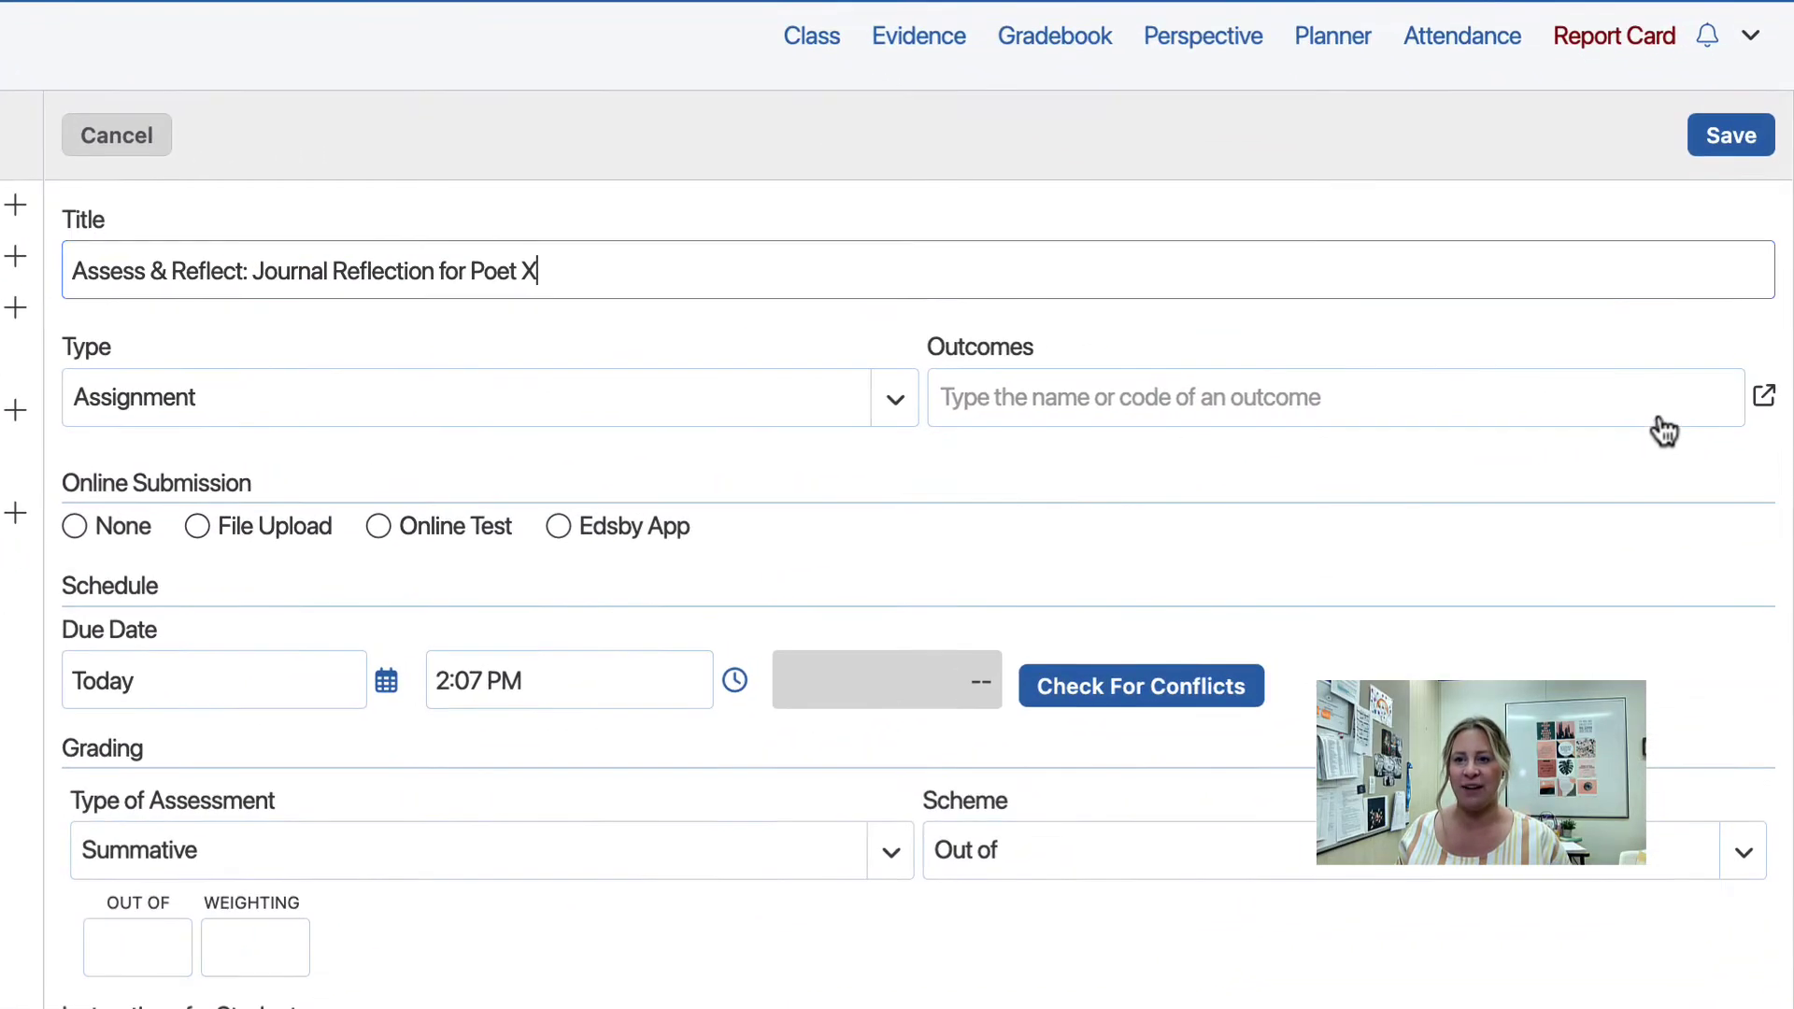
Step: Attach outcomes AR20.1, CC20.2 and CR20.1 to the assessment
{"action": "left_click", "coordinate": [1764, 395]}
{"action": "left_click", "coordinate": [532, 255]}
{"action": "left_click", "coordinate": [561, 297]}
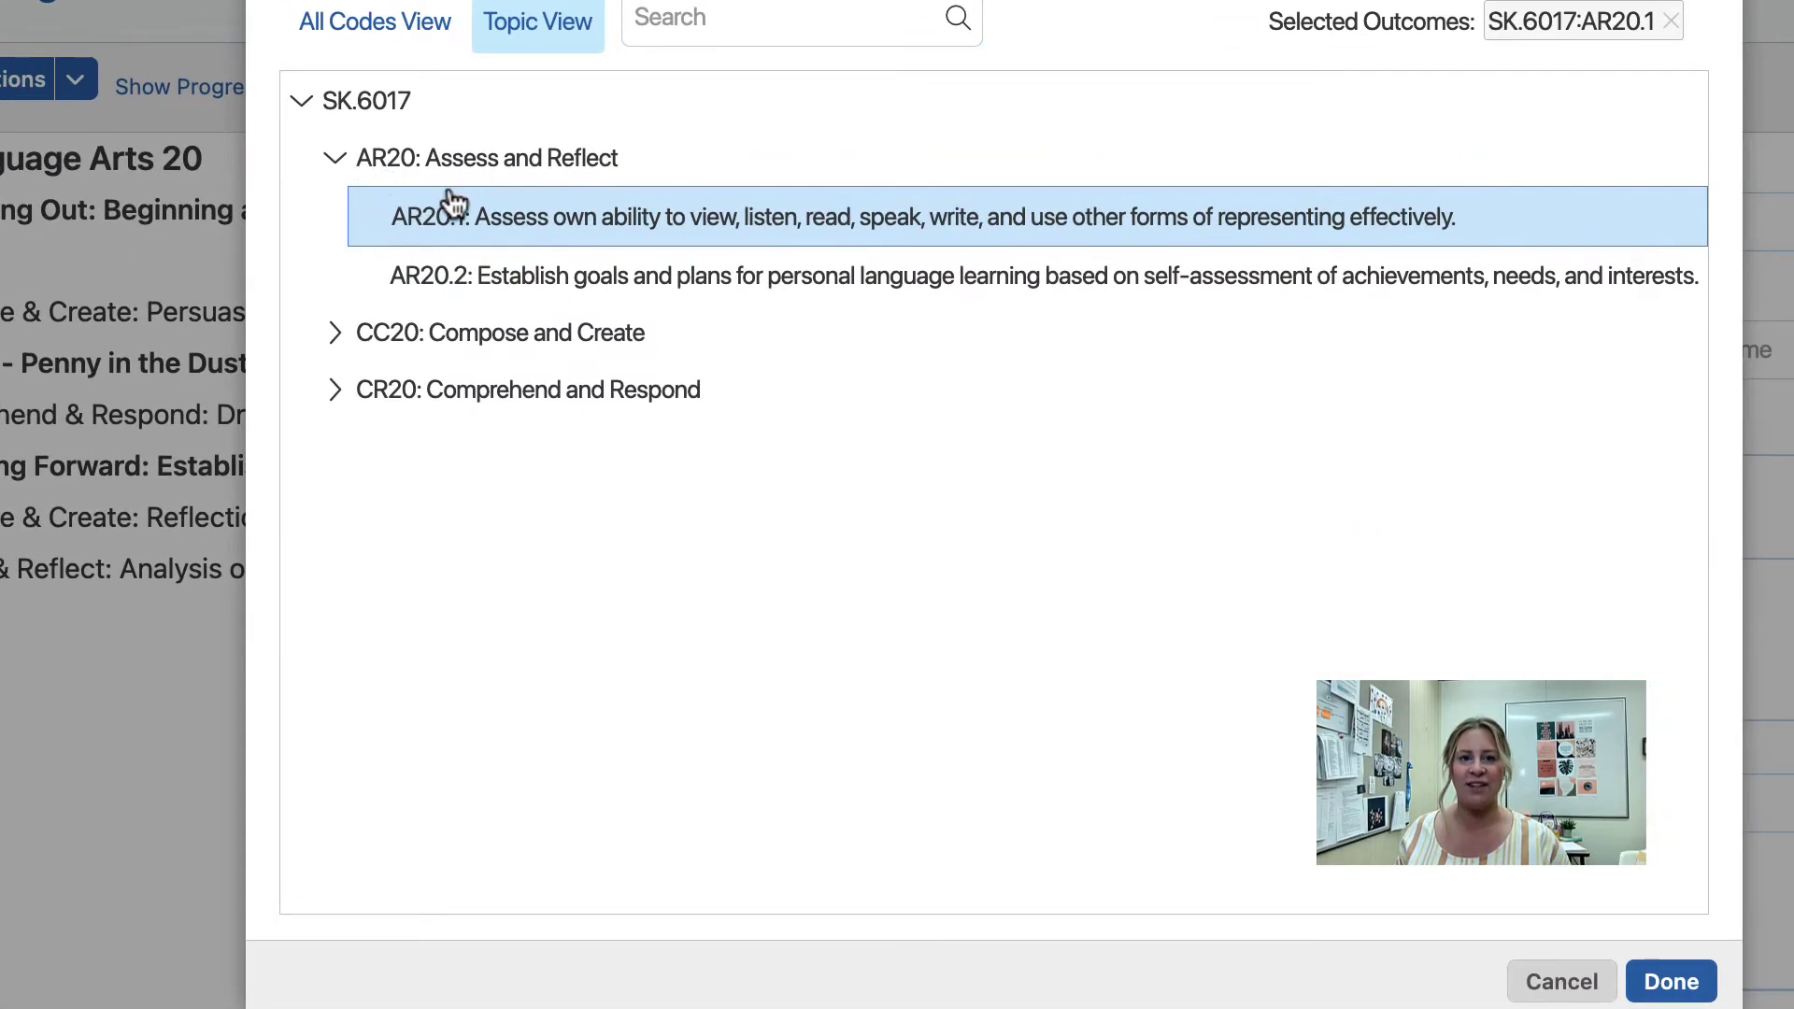
{"action": "left_click", "coordinate": [337, 337]}
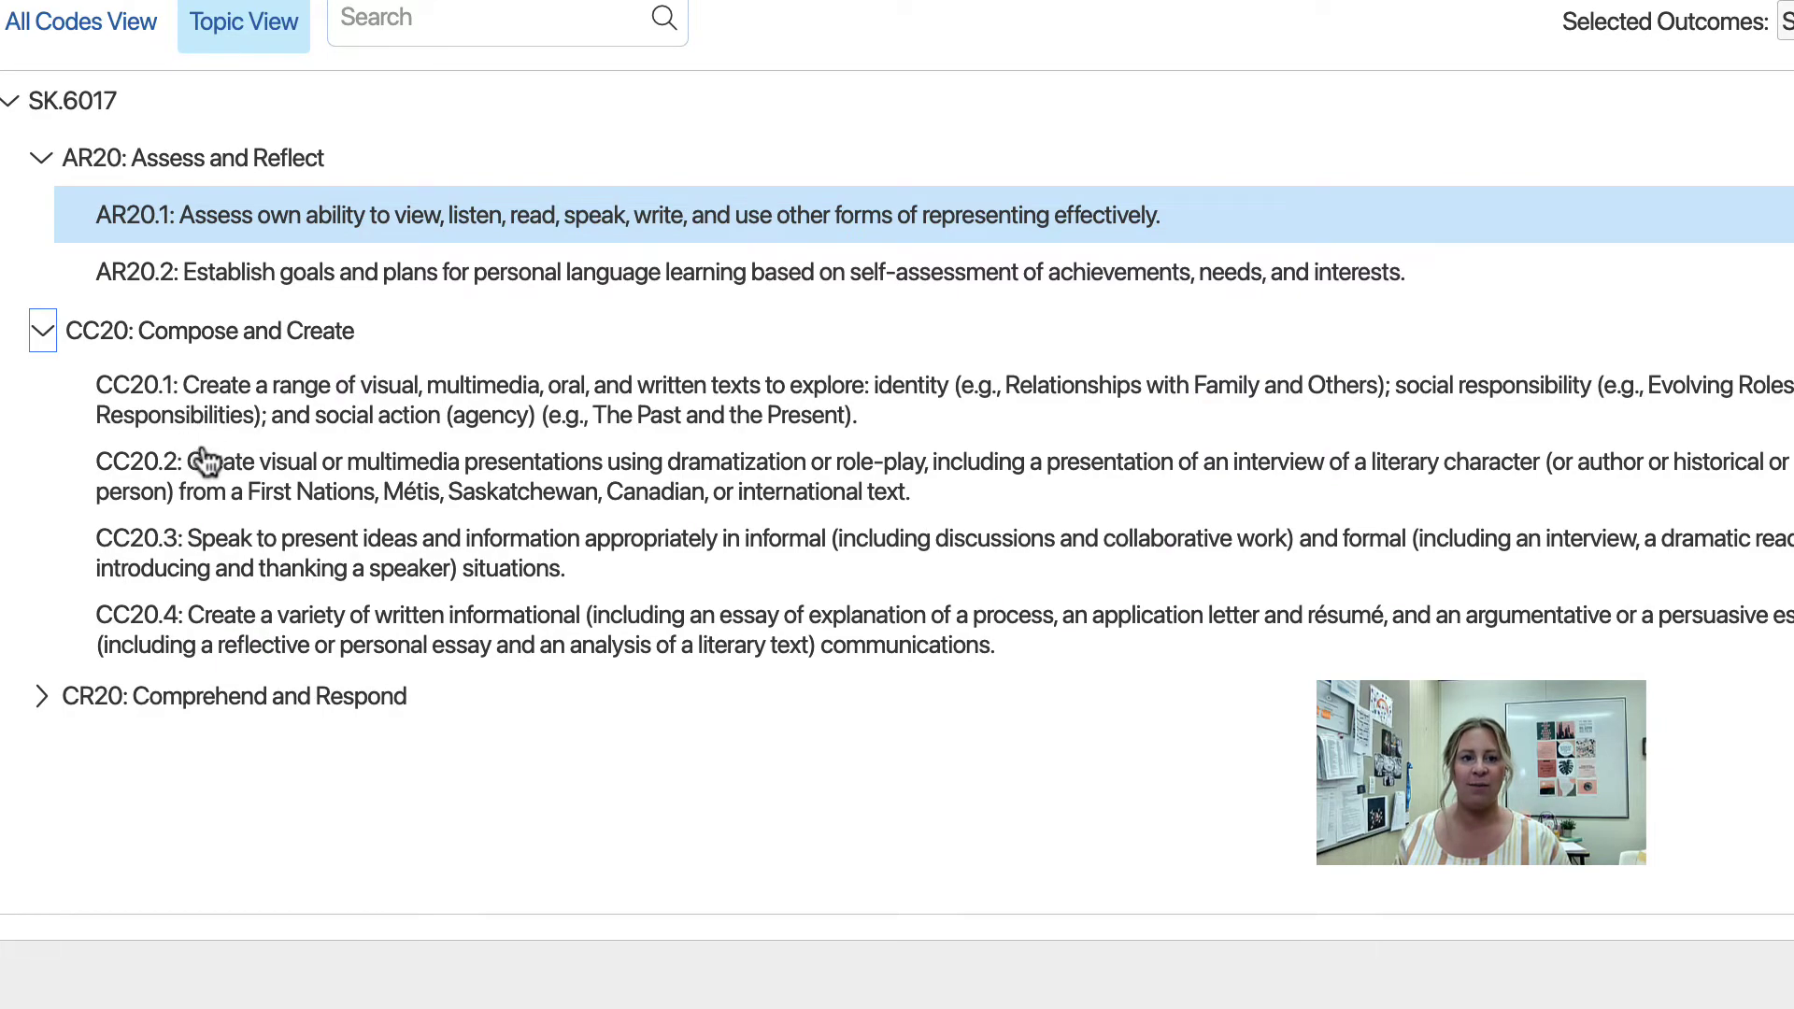
{"action": "left_click", "coordinate": [205, 461]}
{"action": "left_click", "coordinate": [41, 696]}
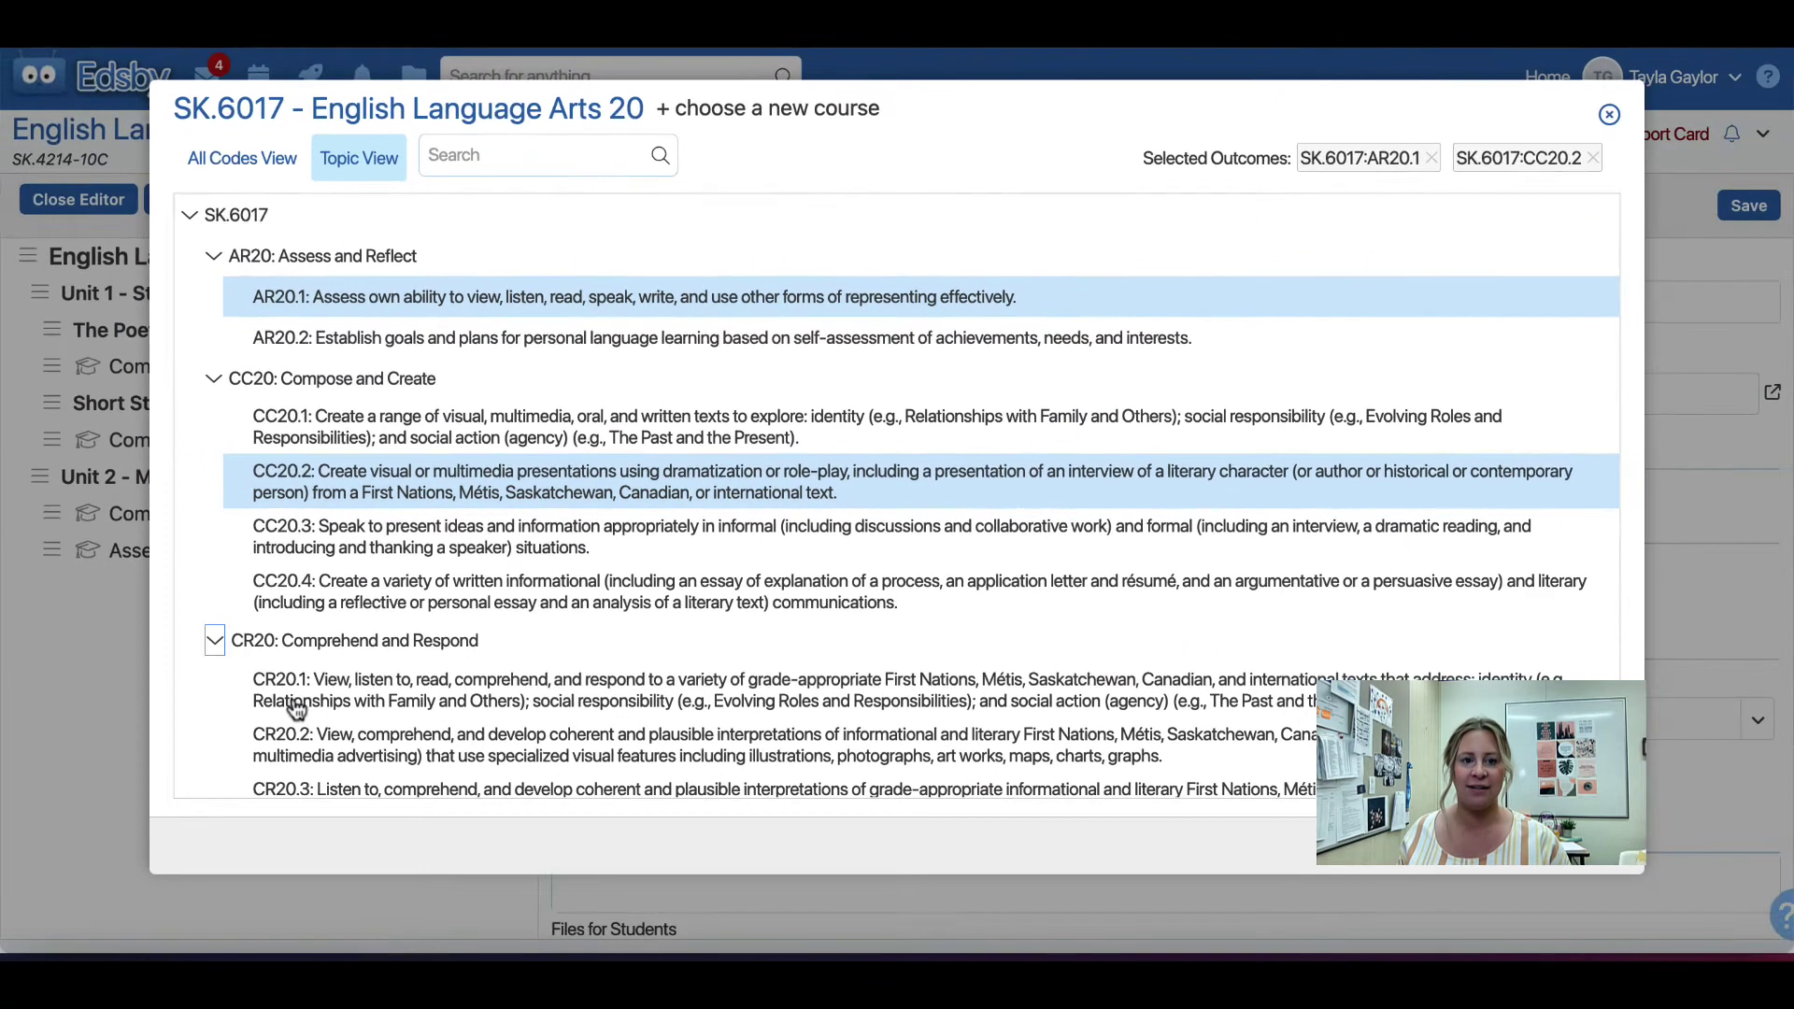
{"action": "left_click", "coordinate": [296, 708]}
{"action": "left_click", "coordinate": [1588, 846]}
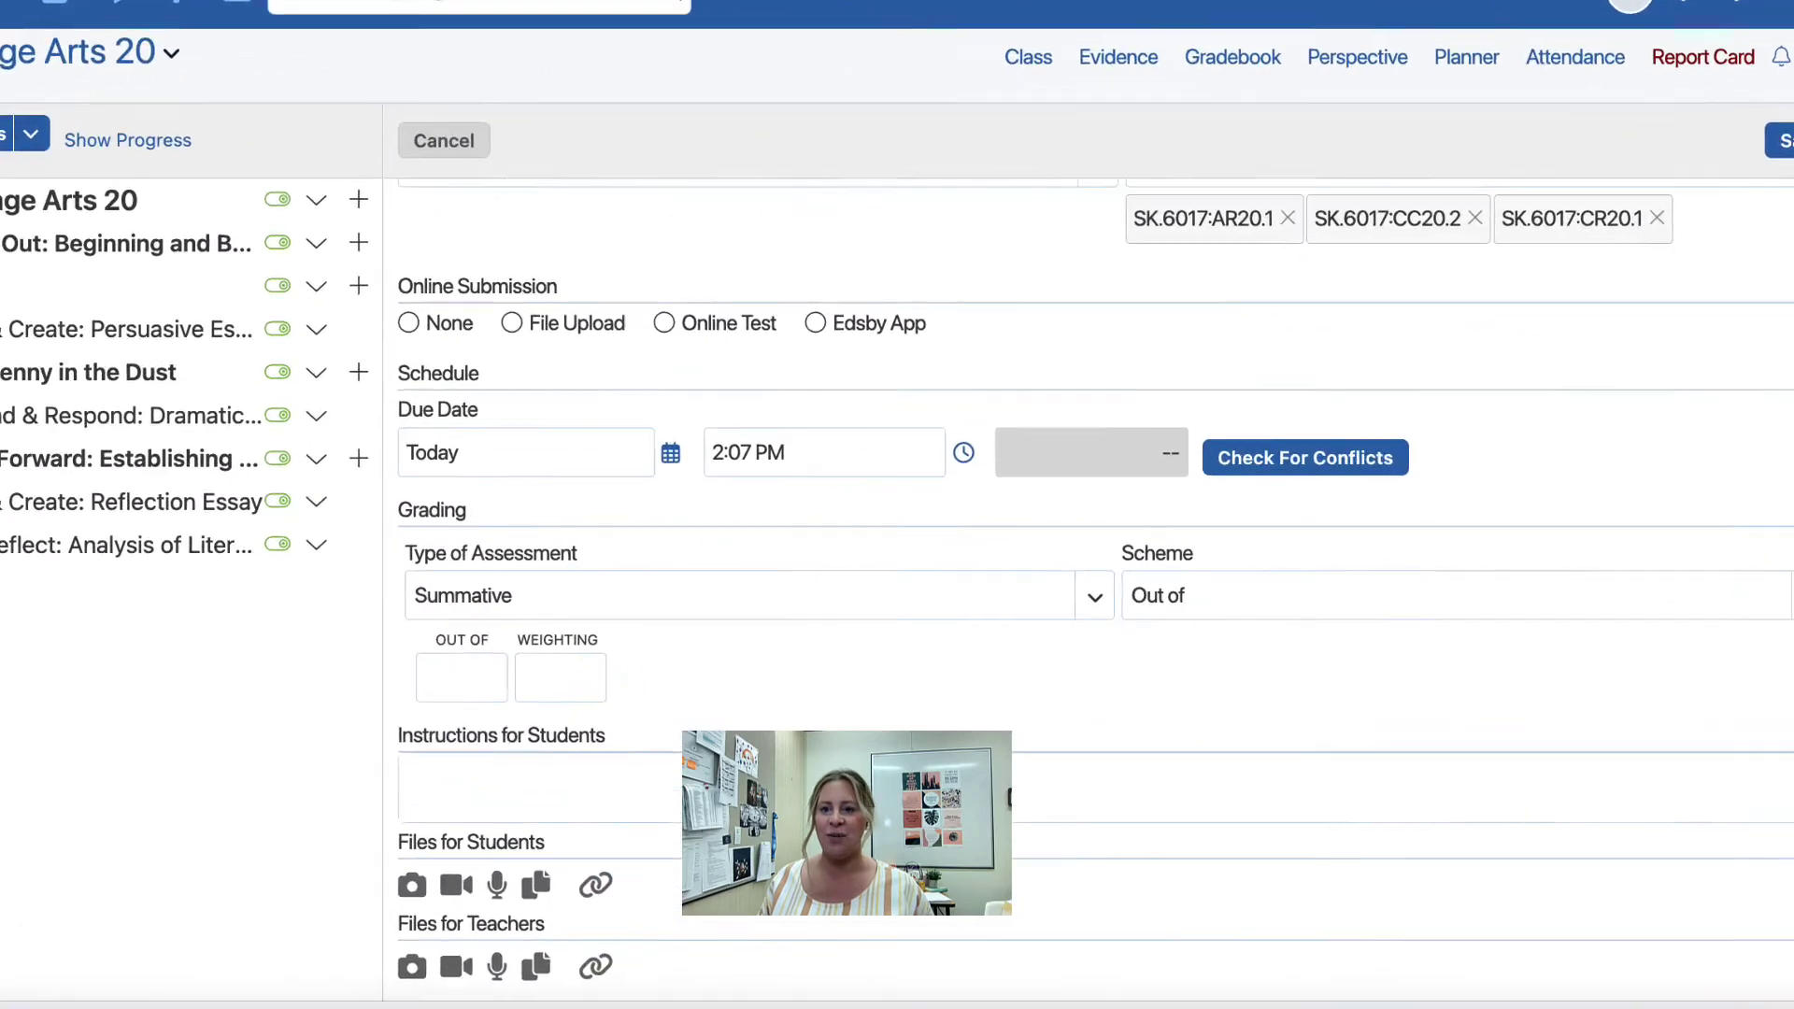
Step: Grade the Journal Reflection by Outcomes Out of, with outcomes out of 20, 10 and 5
{"action": "left_click", "coordinate": [1496, 595]}
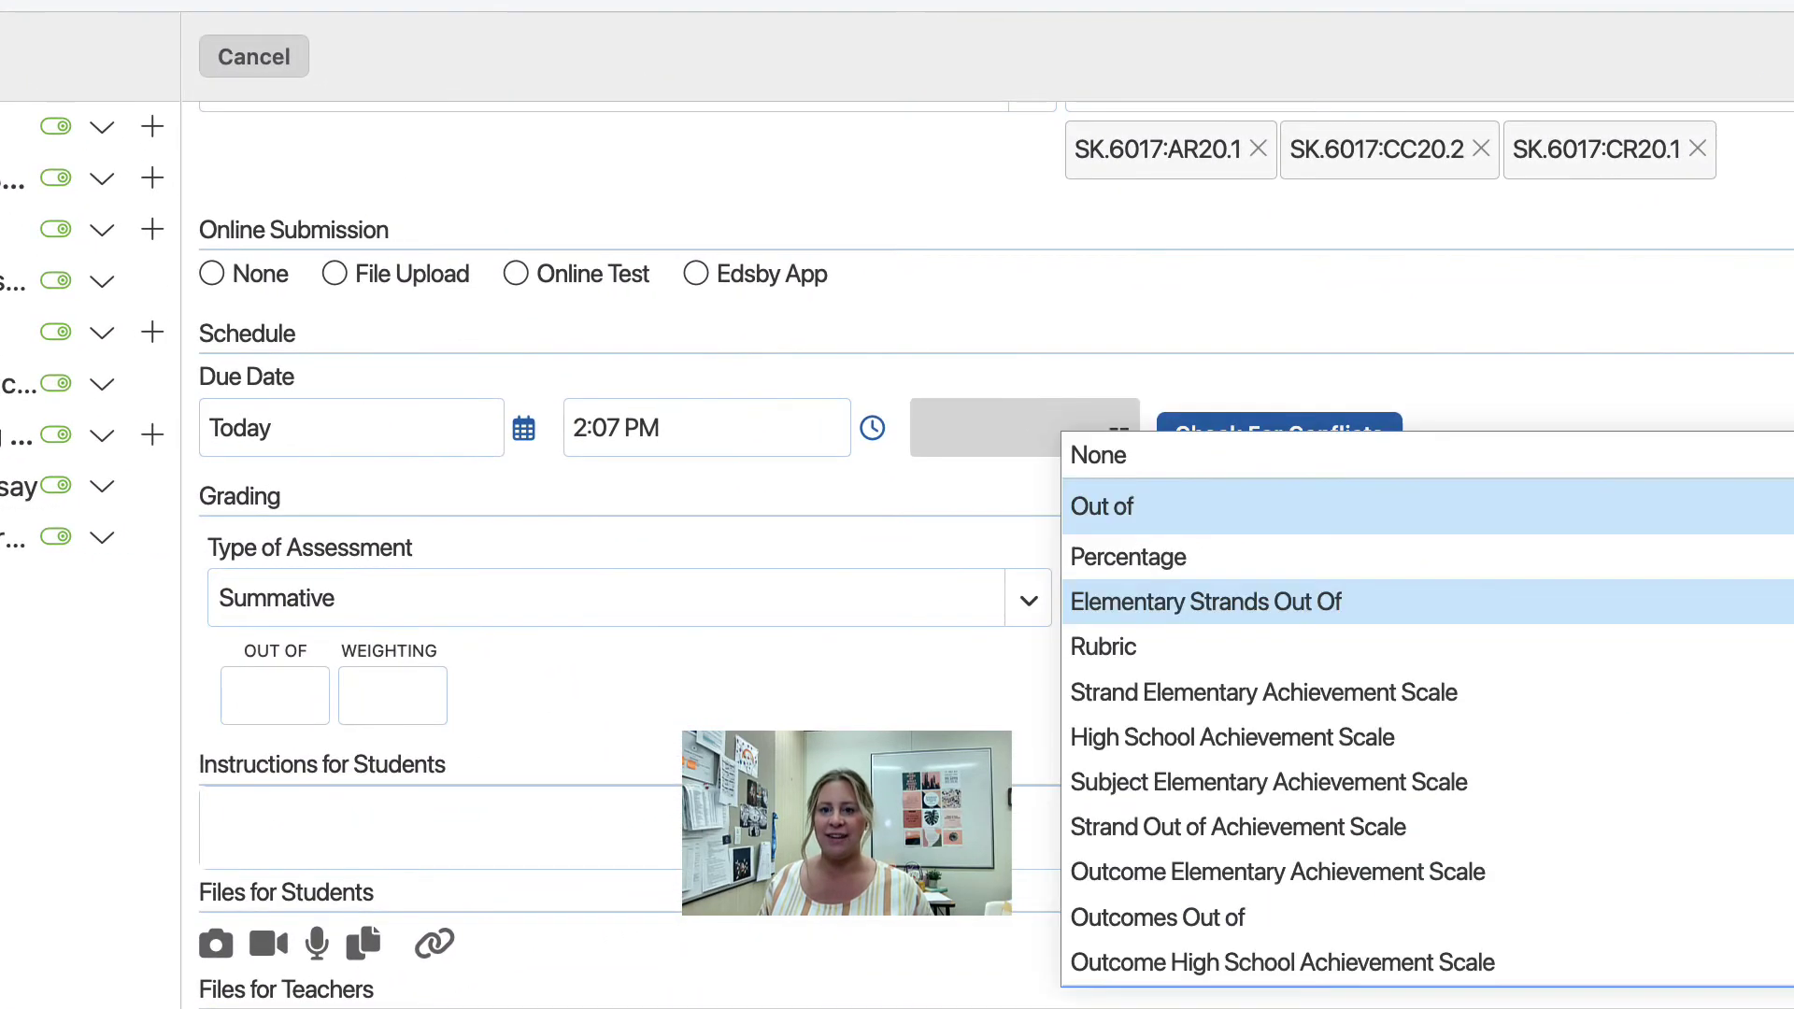
{"action": "left_click", "coordinate": [1427, 935]}
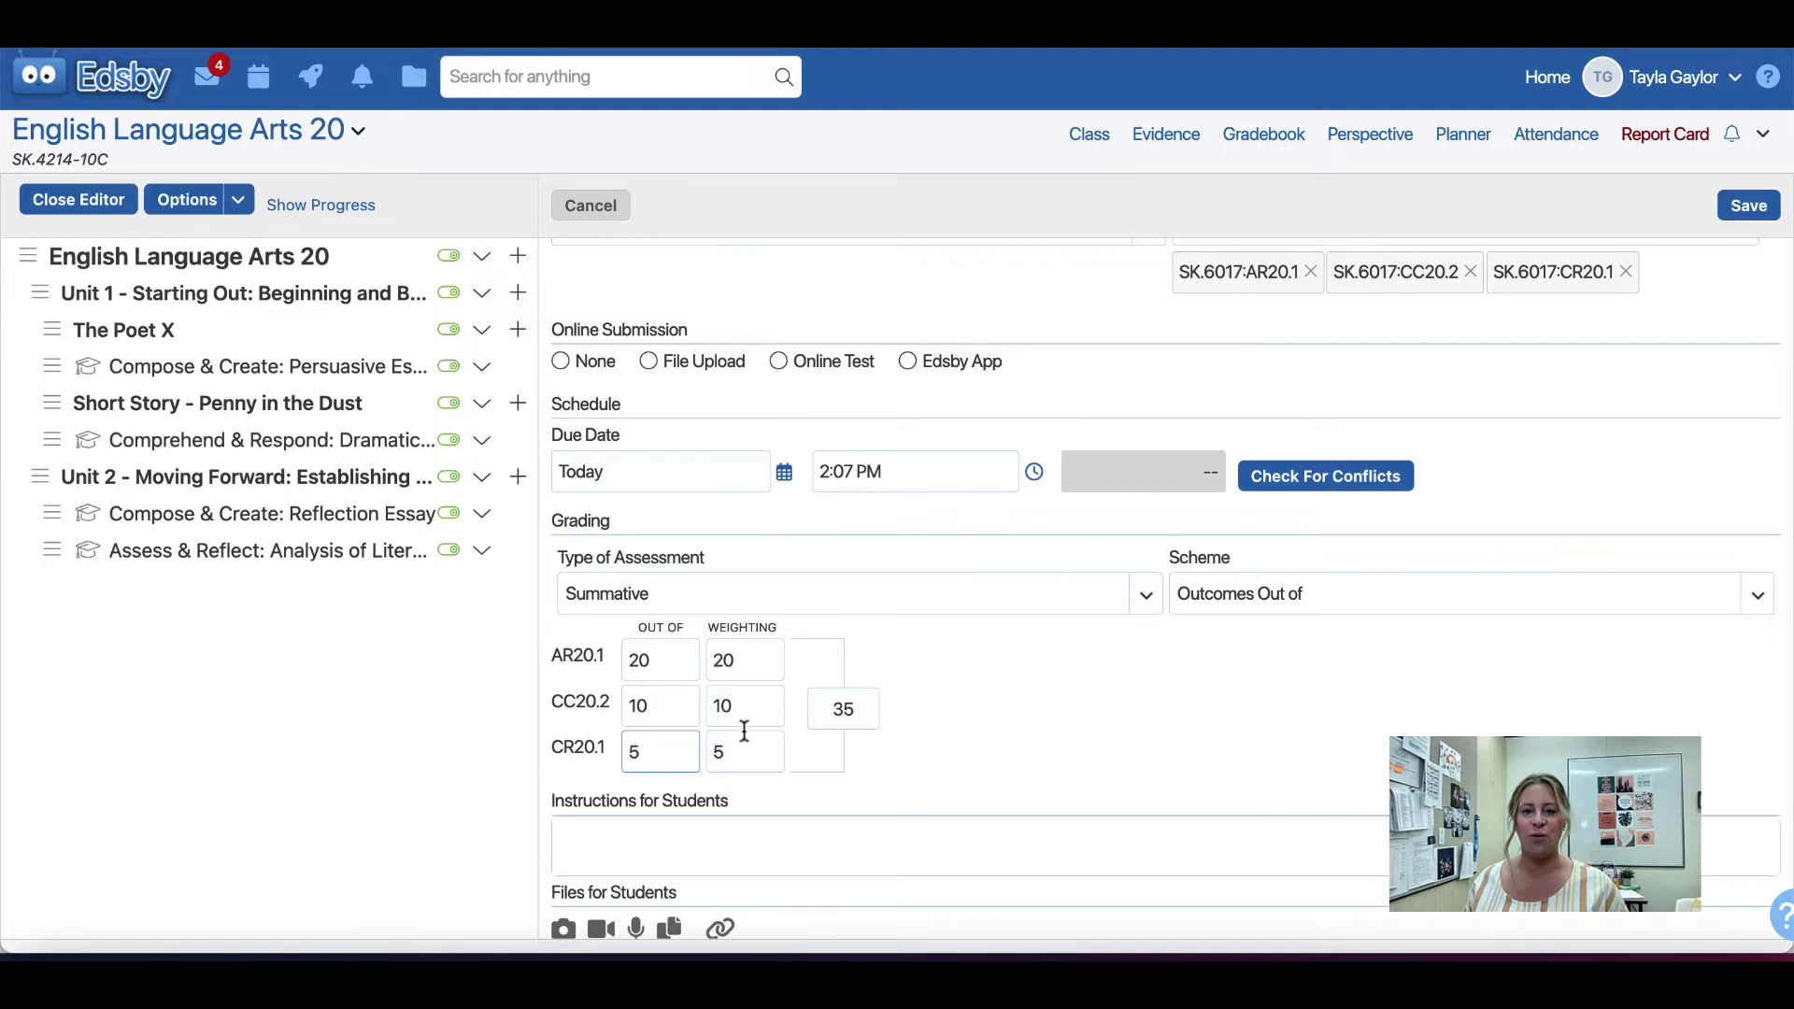
{"action": "scroll", "coordinate": [1482, 428], "scroll_direction": "up", "scroll_amount": 2}
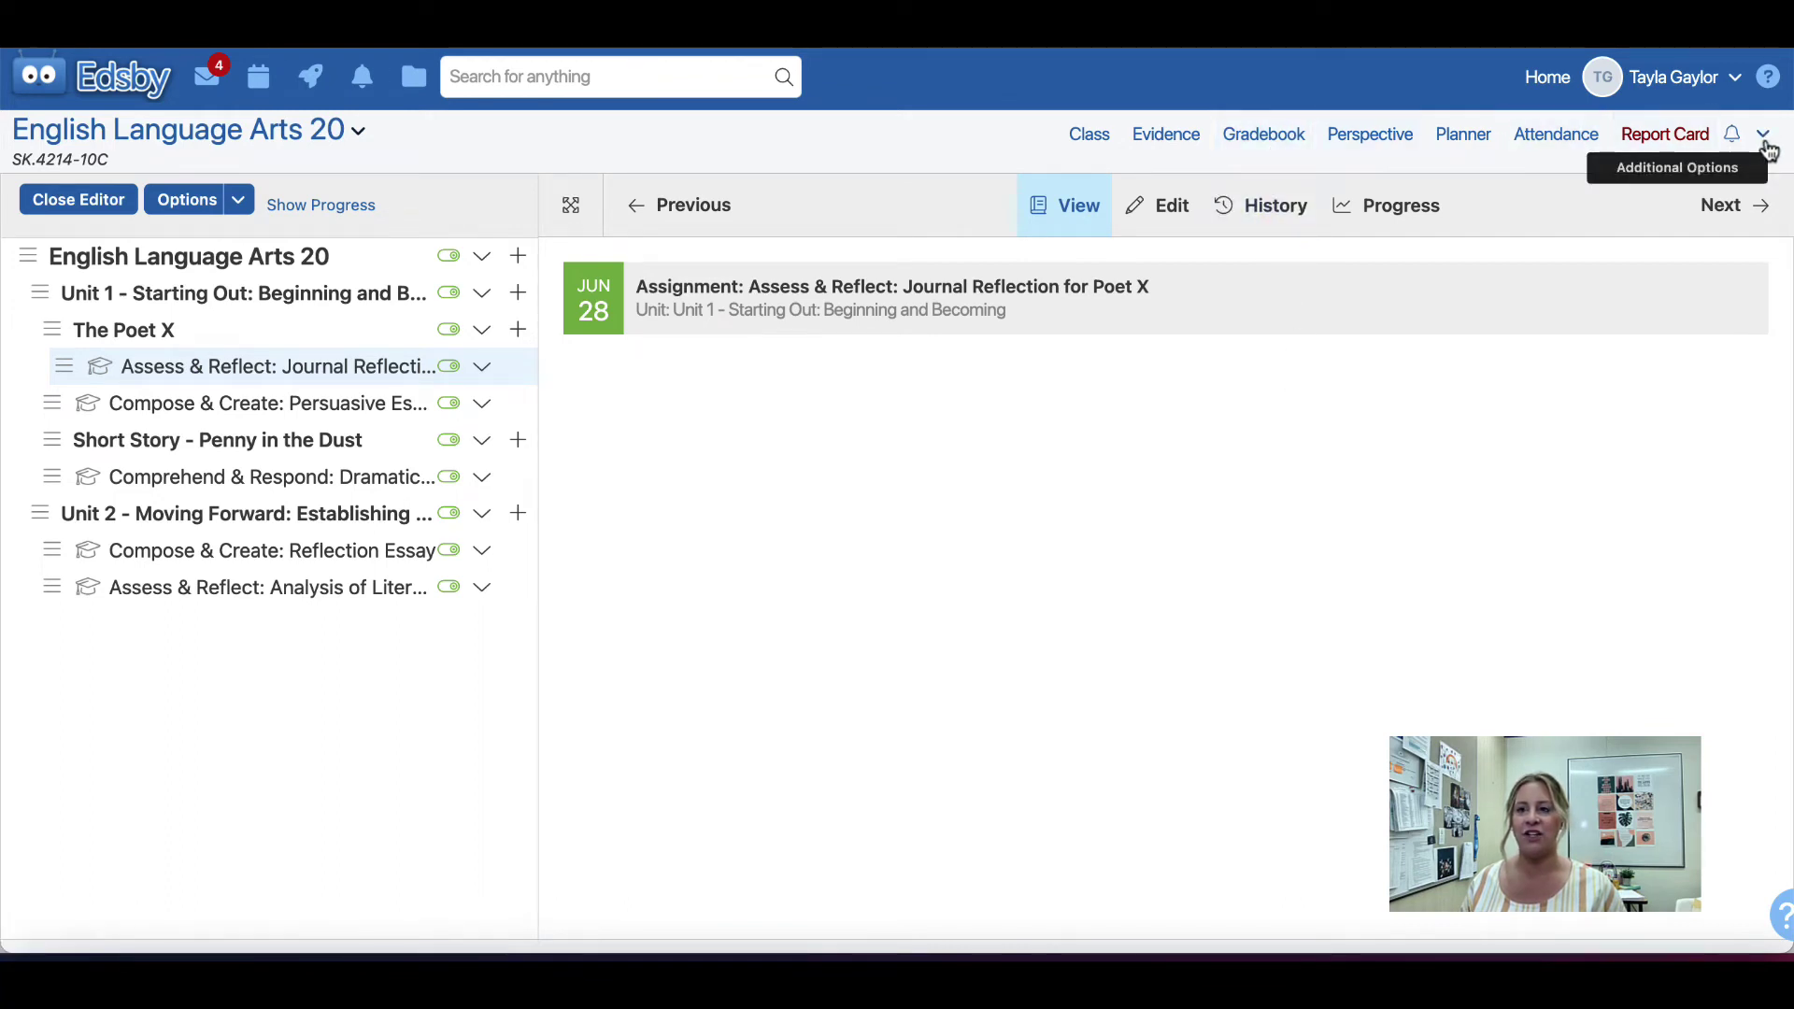
Step: Go to the class setup's Weighting settings
{"action": "left_click", "coordinate": [1765, 135]}
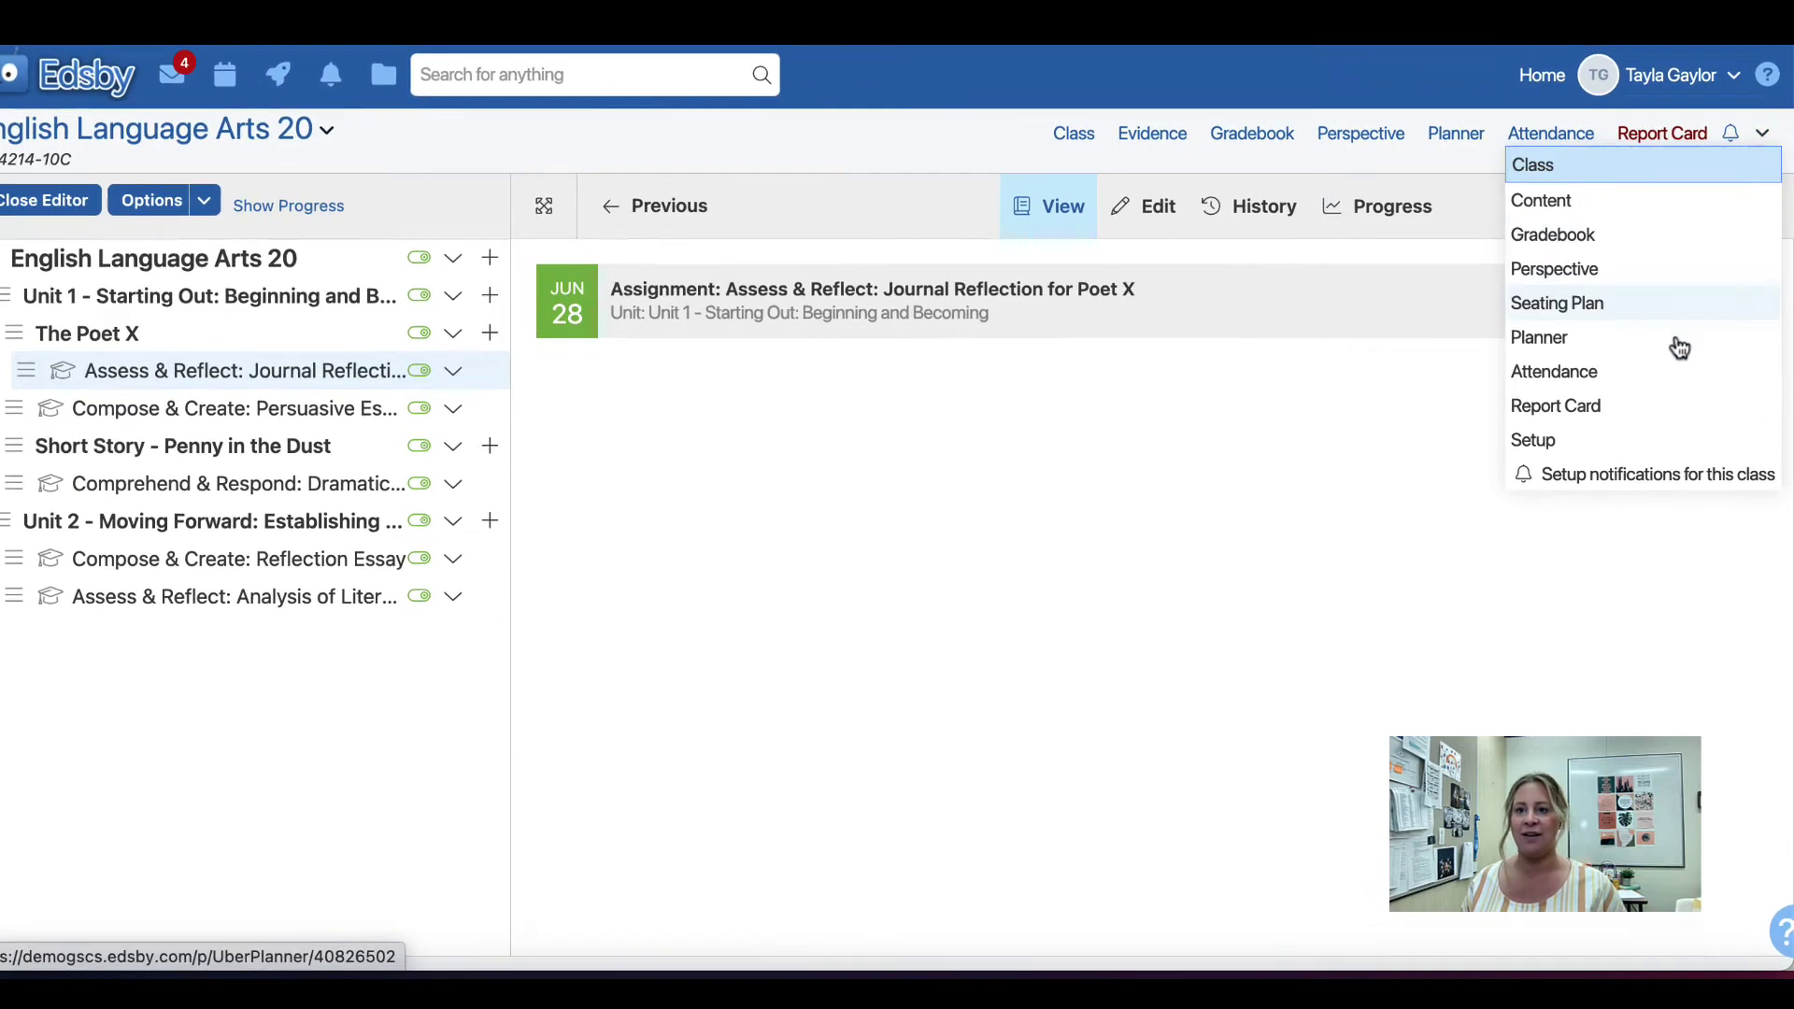
{"action": "left_click", "coordinate": [1630, 542]}
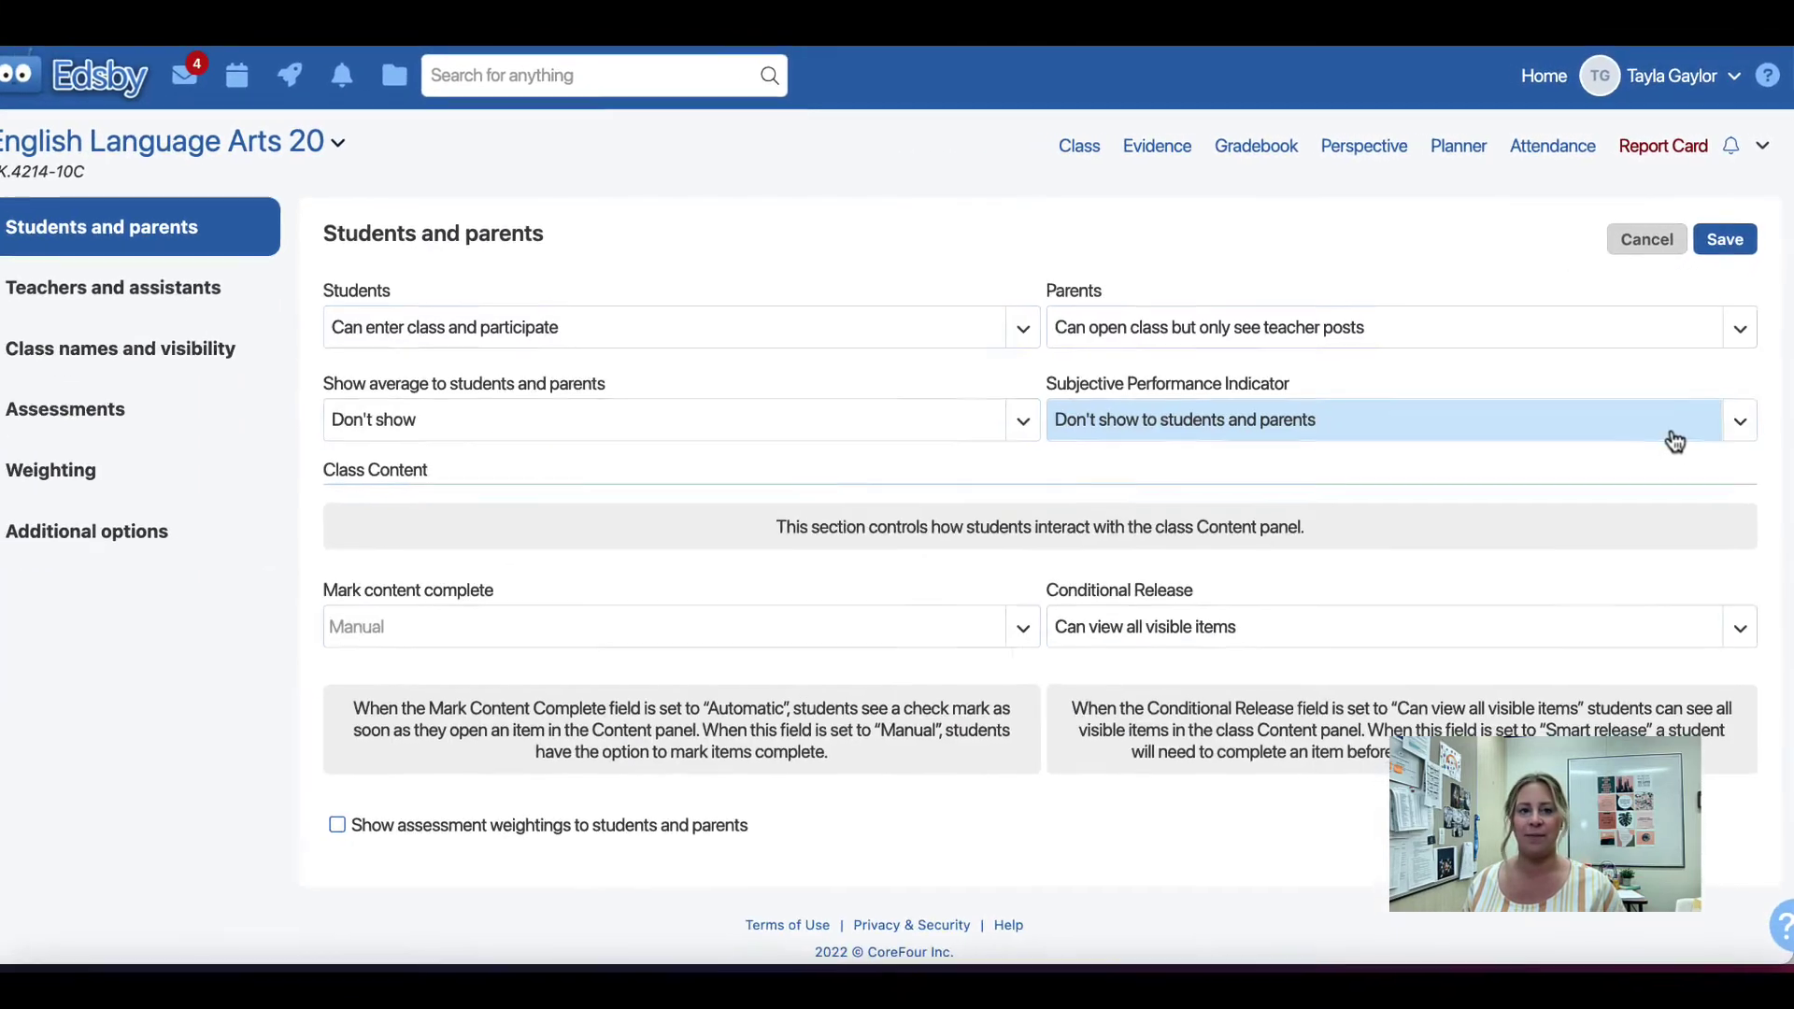
{"action": "left_click", "coordinate": [152, 465]}
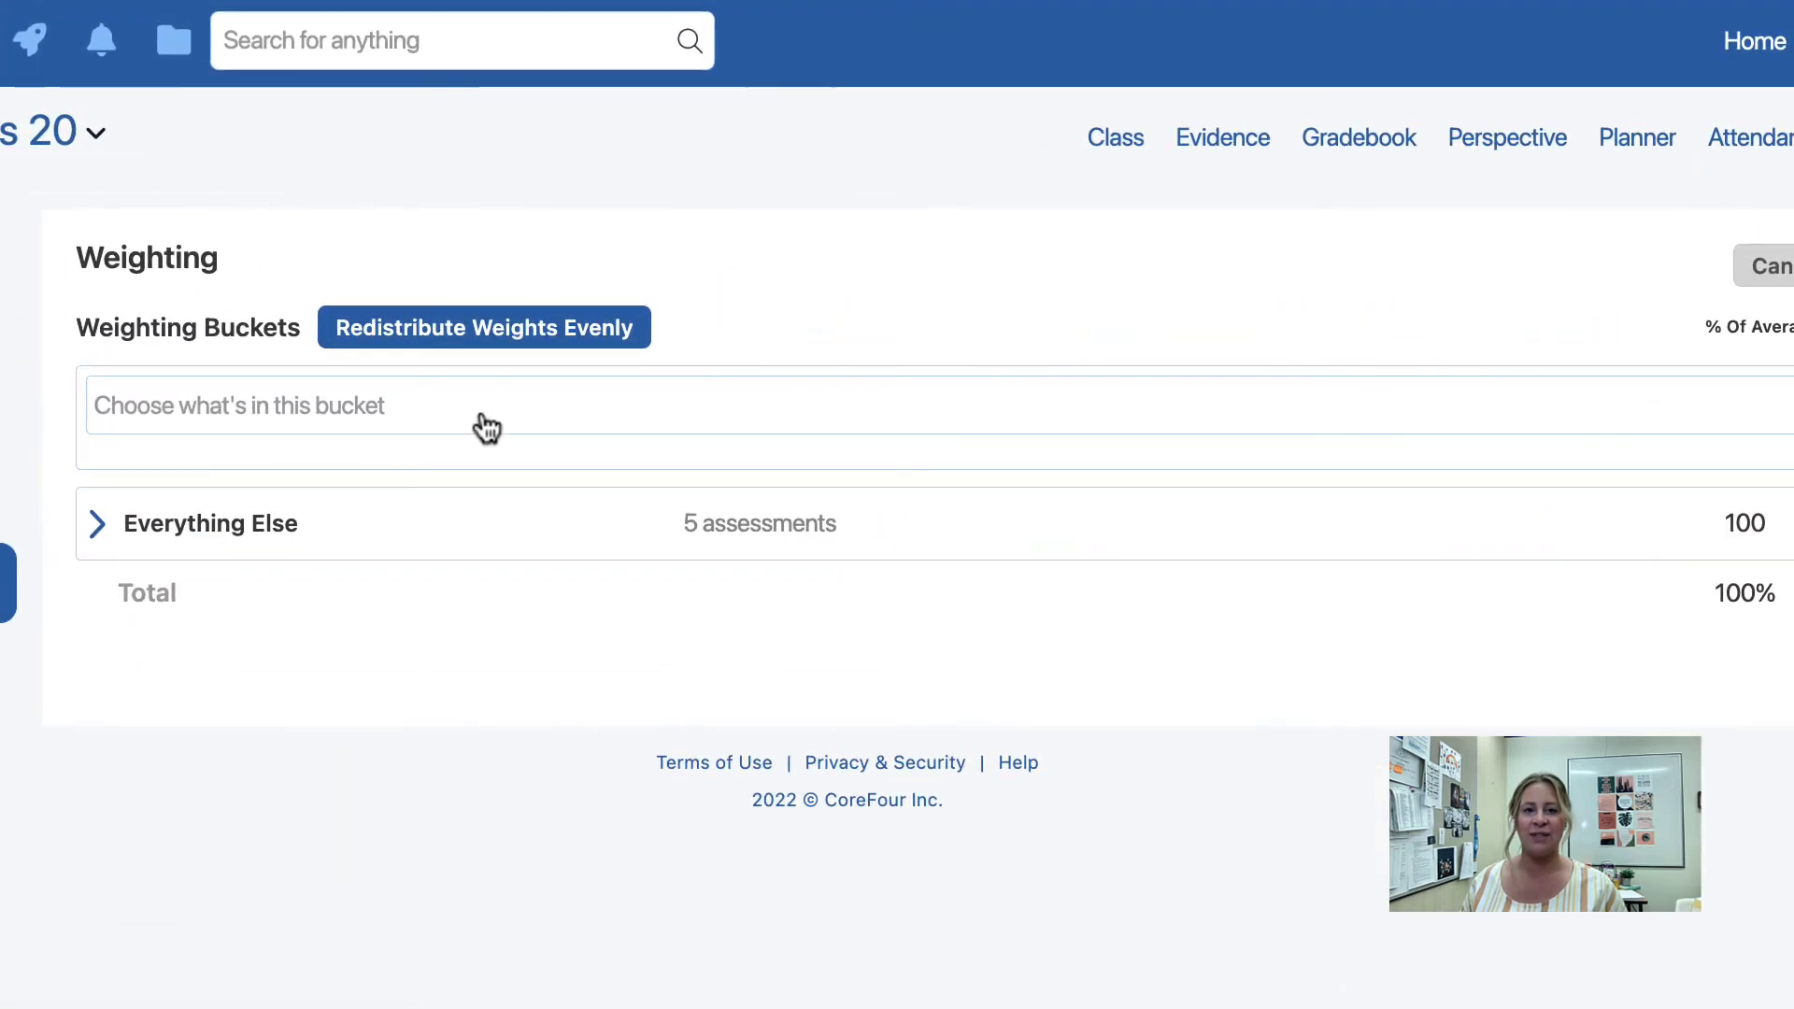
Step: Create a GLO weighting bucket at the Strands level, weighting CR20 40, CC20 40 and AR20 20
{"action": "left_click", "coordinate": [636, 354]}
{"action": "scroll", "coordinate": [633, 455], "scroll_direction": "down", "scroll_amount": 1}
{"action": "scroll", "coordinate": [480, 567], "scroll_direction": "down", "scroll_amount": 5}
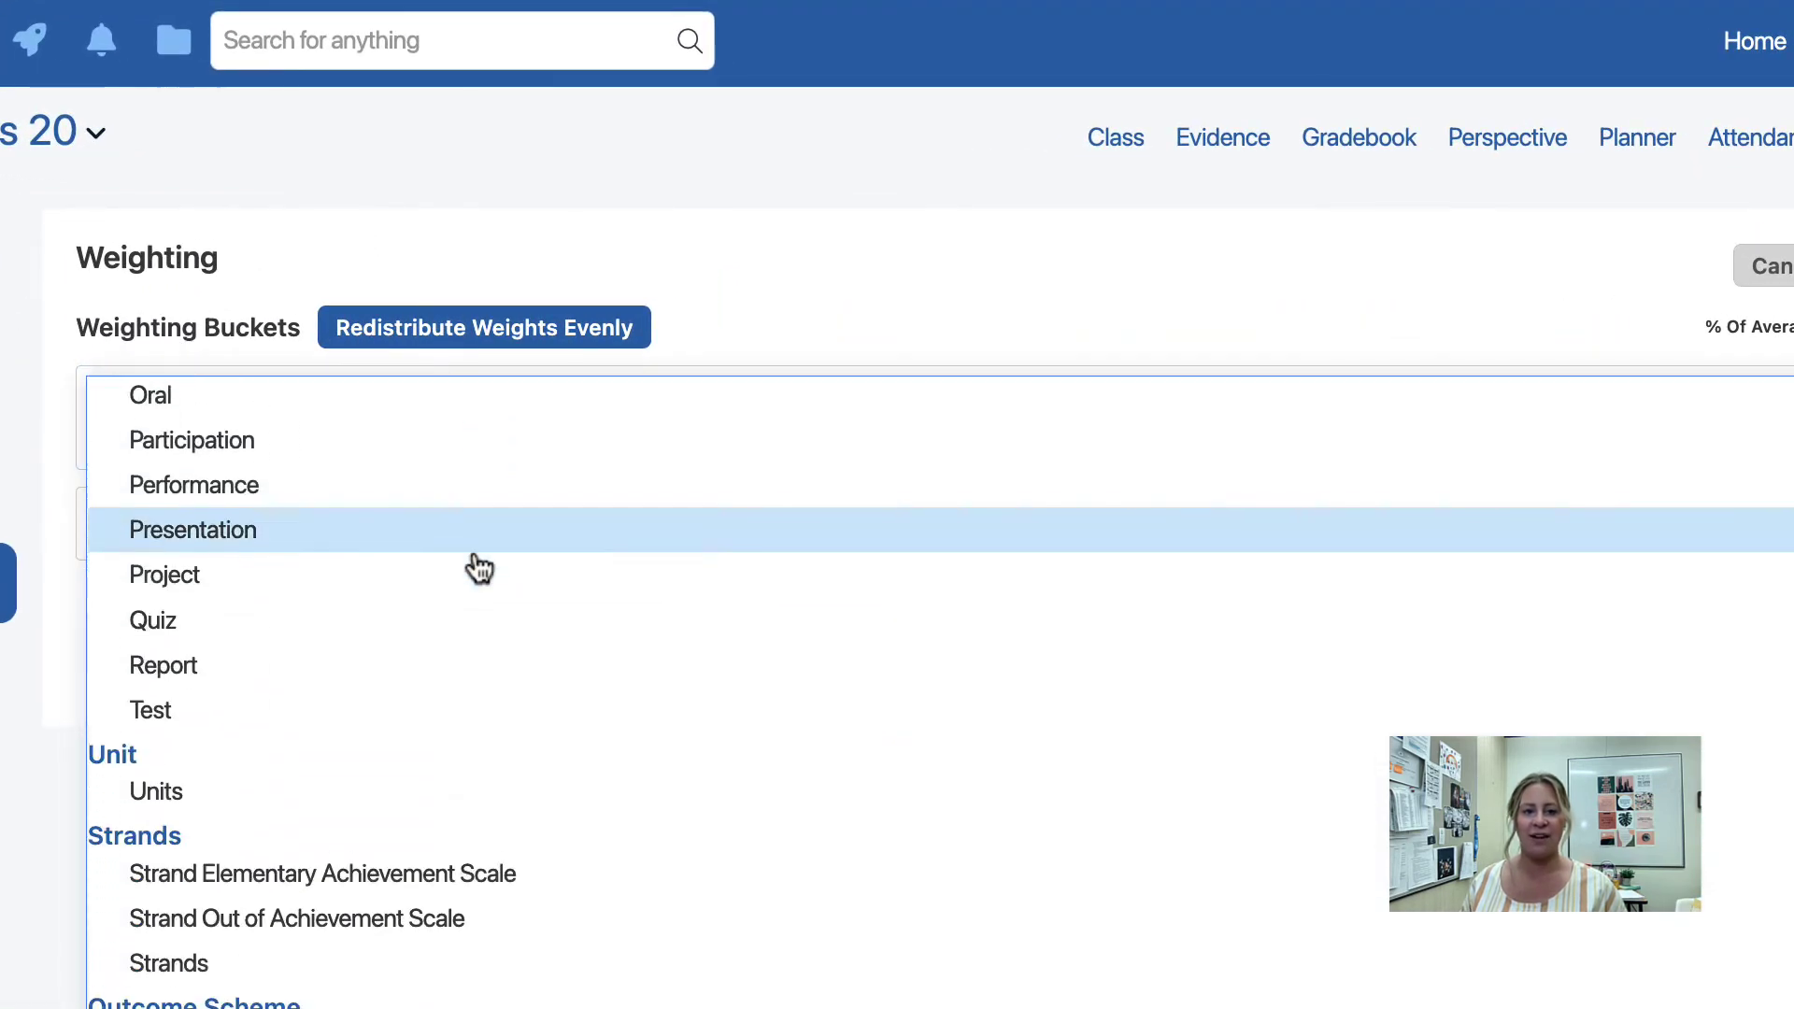
{"action": "left_click", "coordinate": [468, 931]}
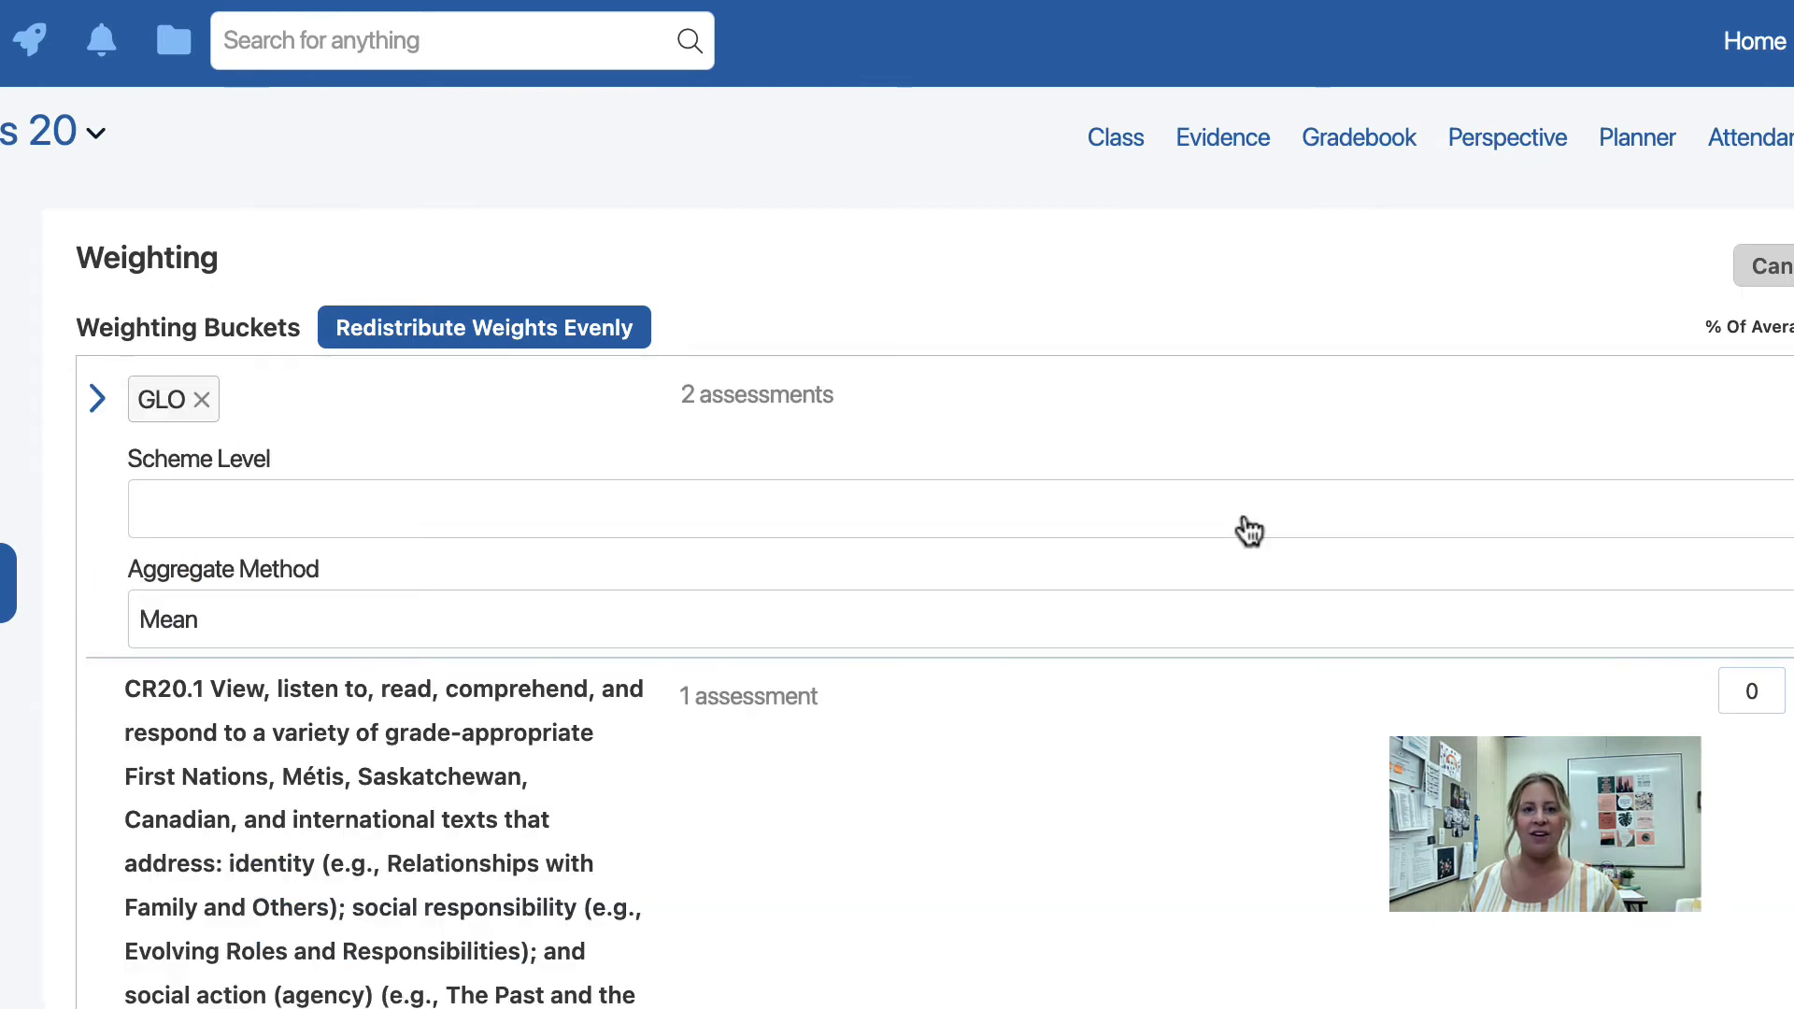
{"action": "left_click", "coordinate": [1250, 529]}
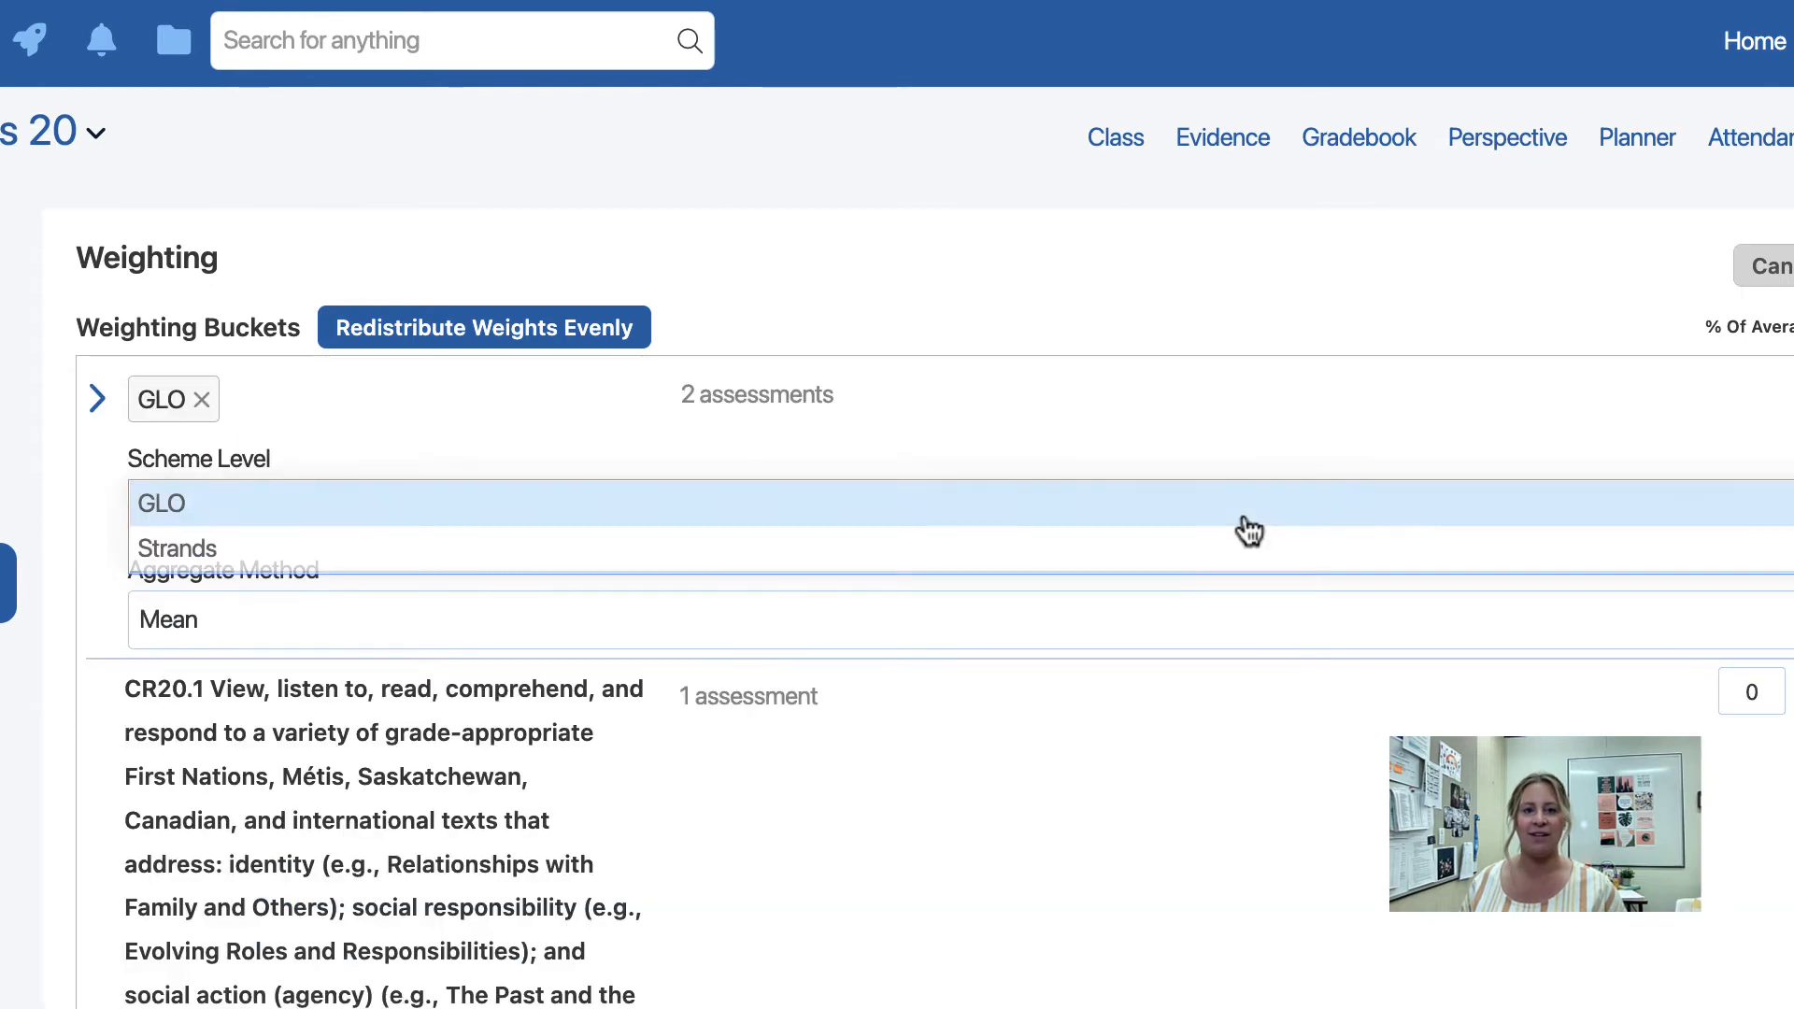
{"action": "left_click", "coordinate": [1210, 563]}
{"action": "scroll", "coordinate": [1056, 729], "scroll_direction": "down", "scroll_amount": 2}
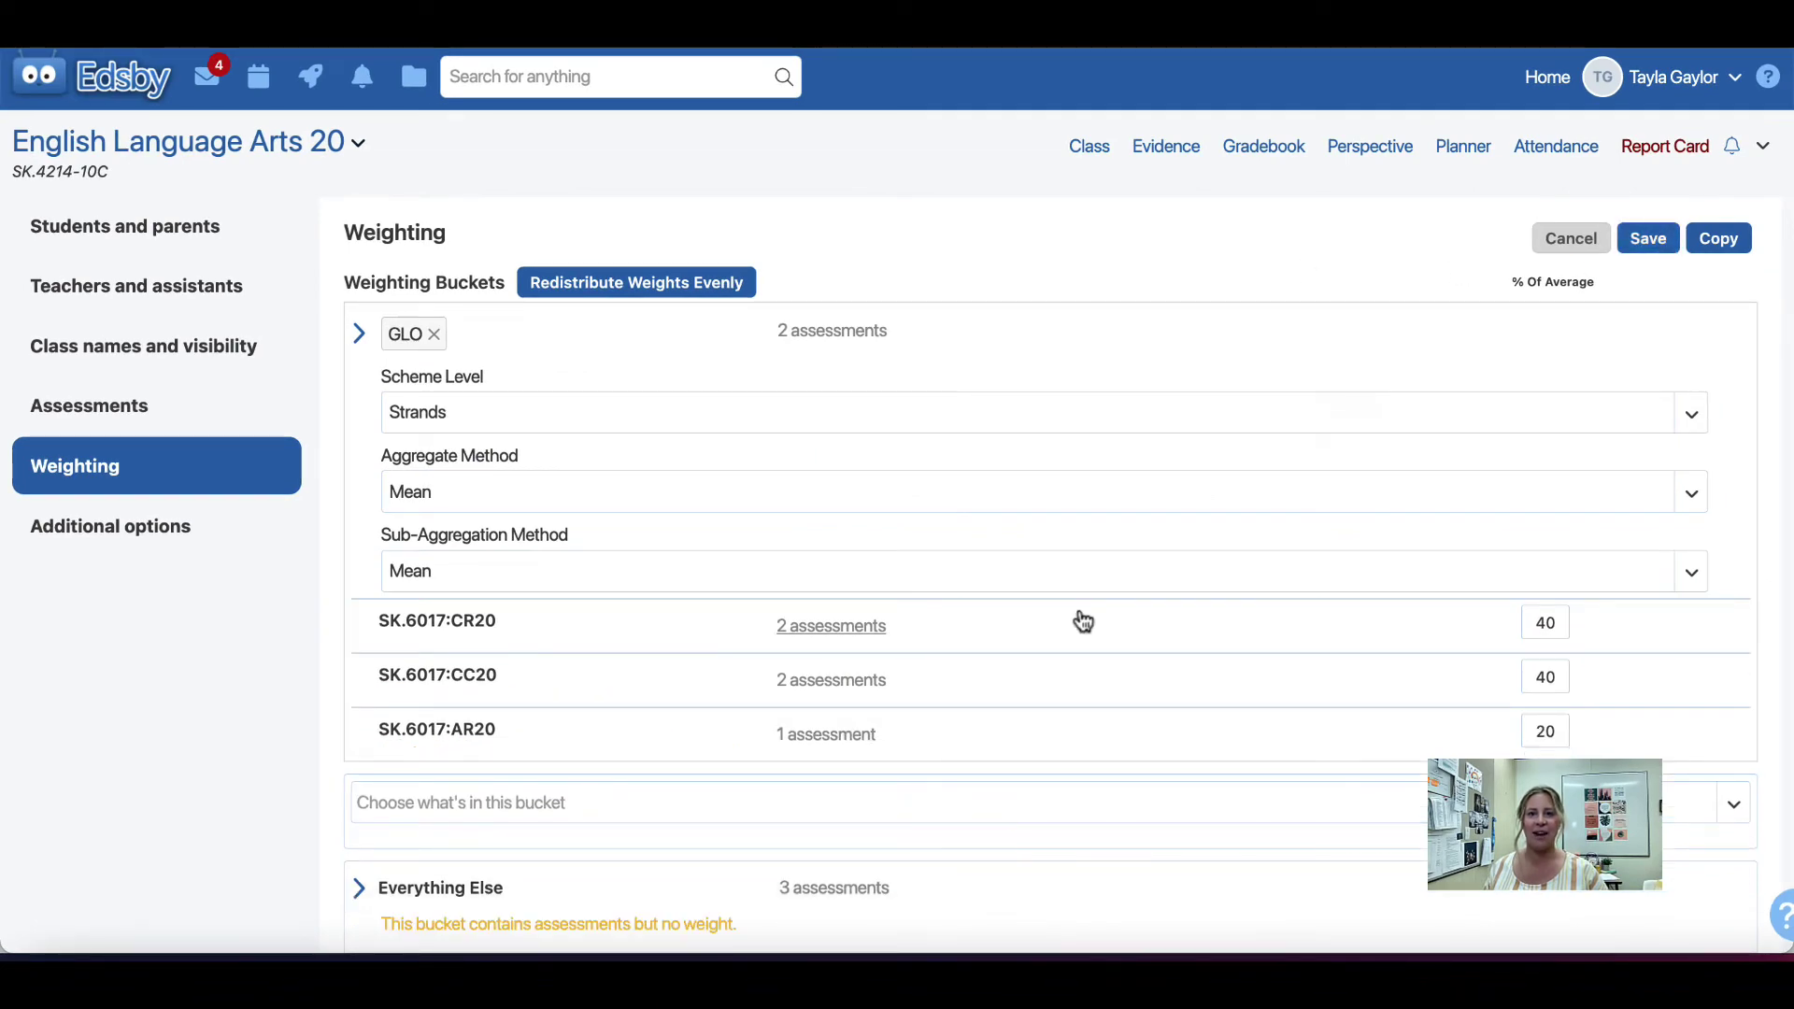
Step: Expand the GLO bucket to review each assignment's outcome weights and percentages
{"action": "left_click", "coordinate": [827, 625]}
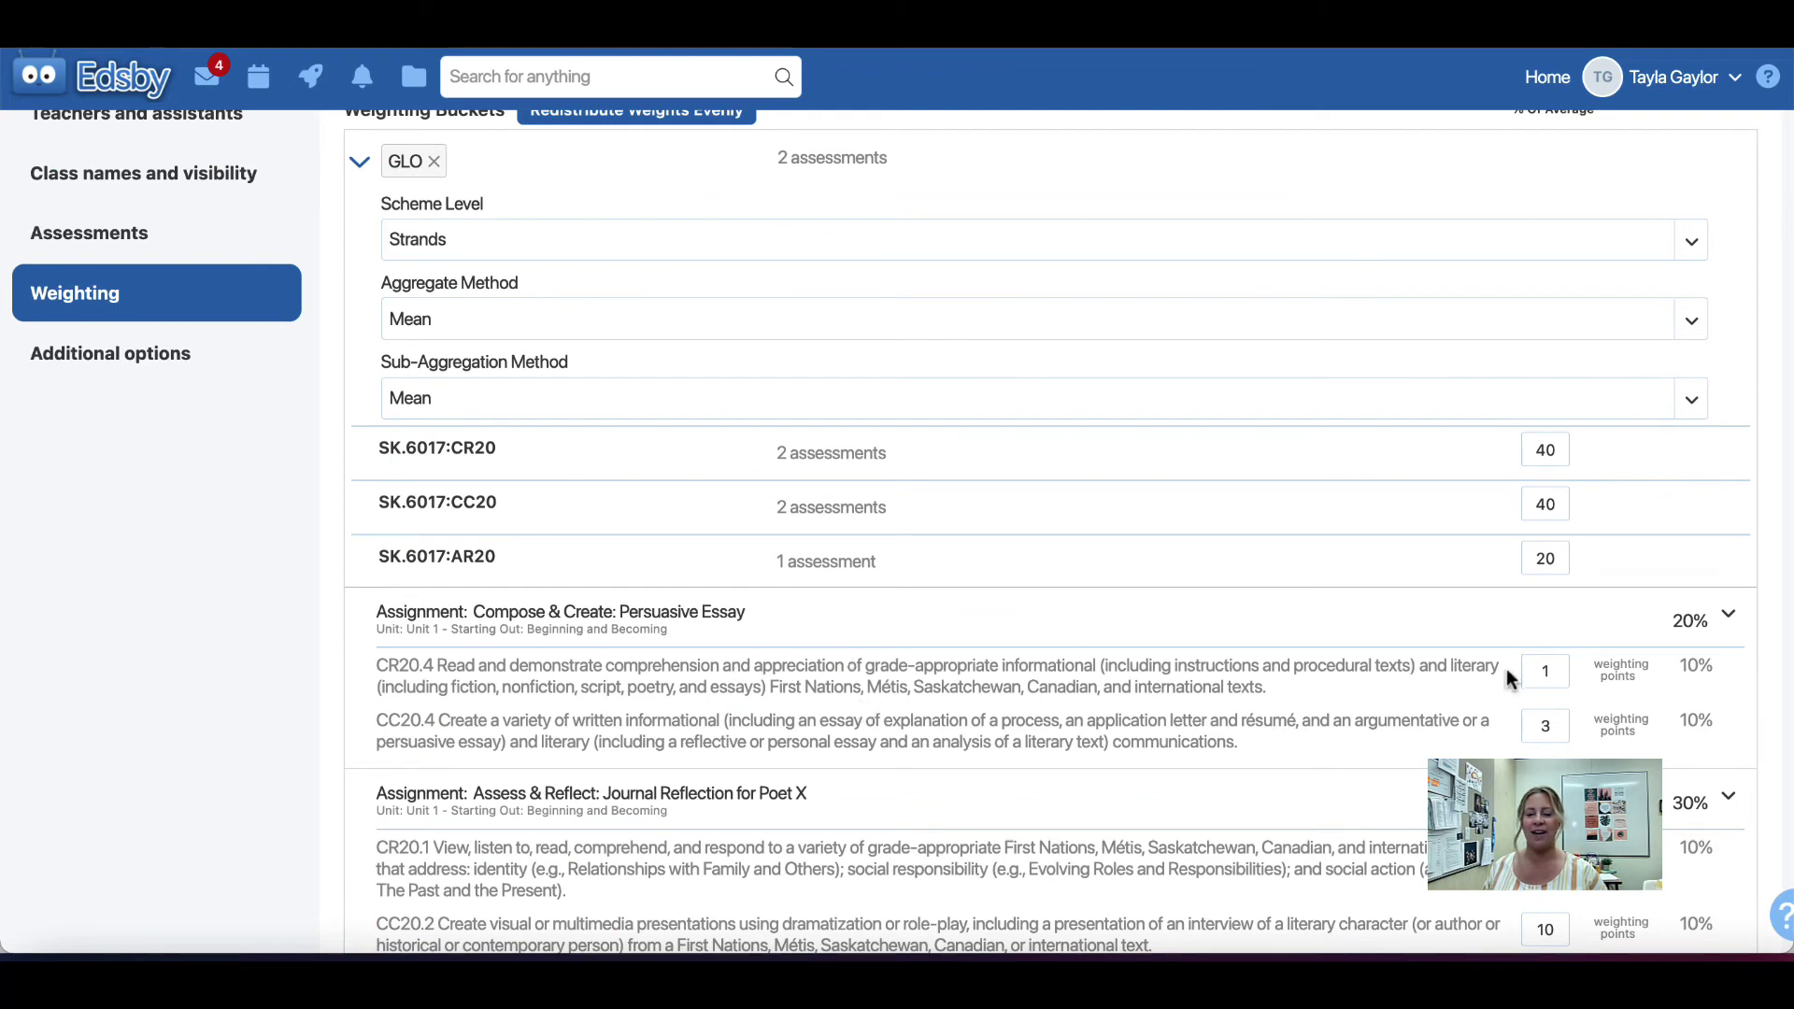
{"action": "scroll", "coordinate": [1481, 727], "scroll_direction": "down", "scroll_amount": 2}
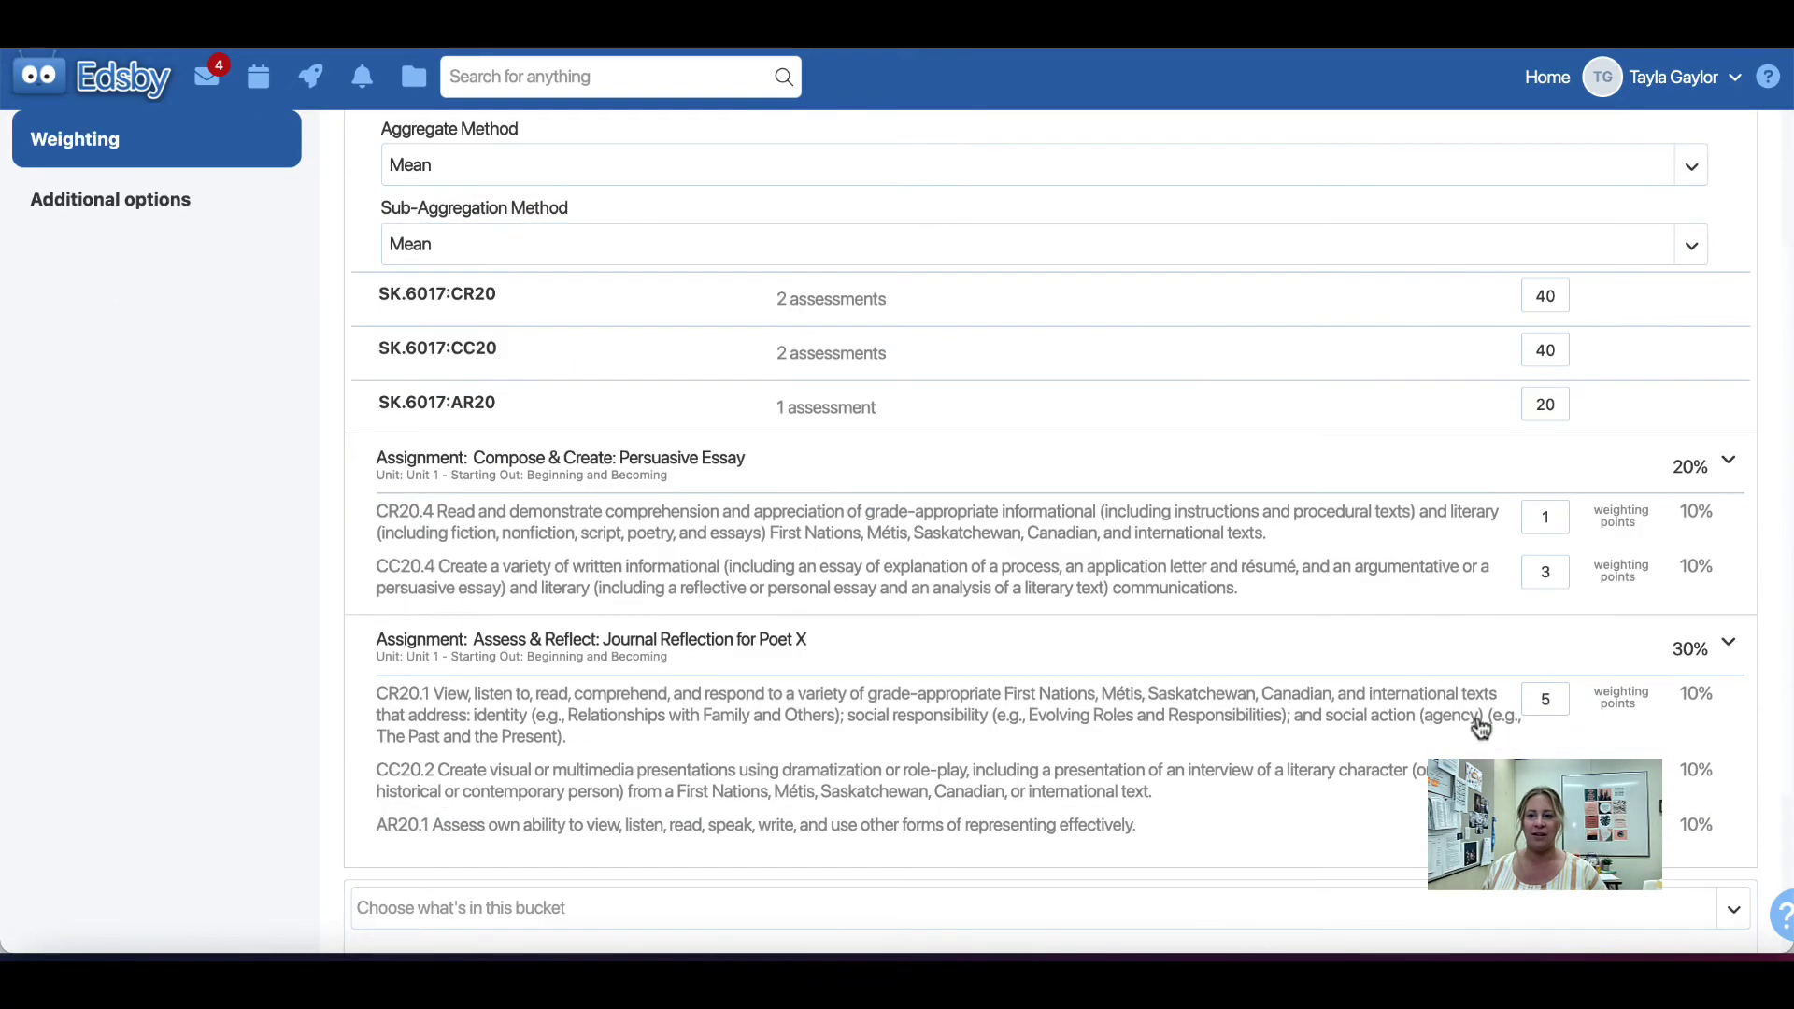
{"action": "scroll", "coordinate": [1564, 531], "scroll_direction": "down", "scroll_amount": 1}
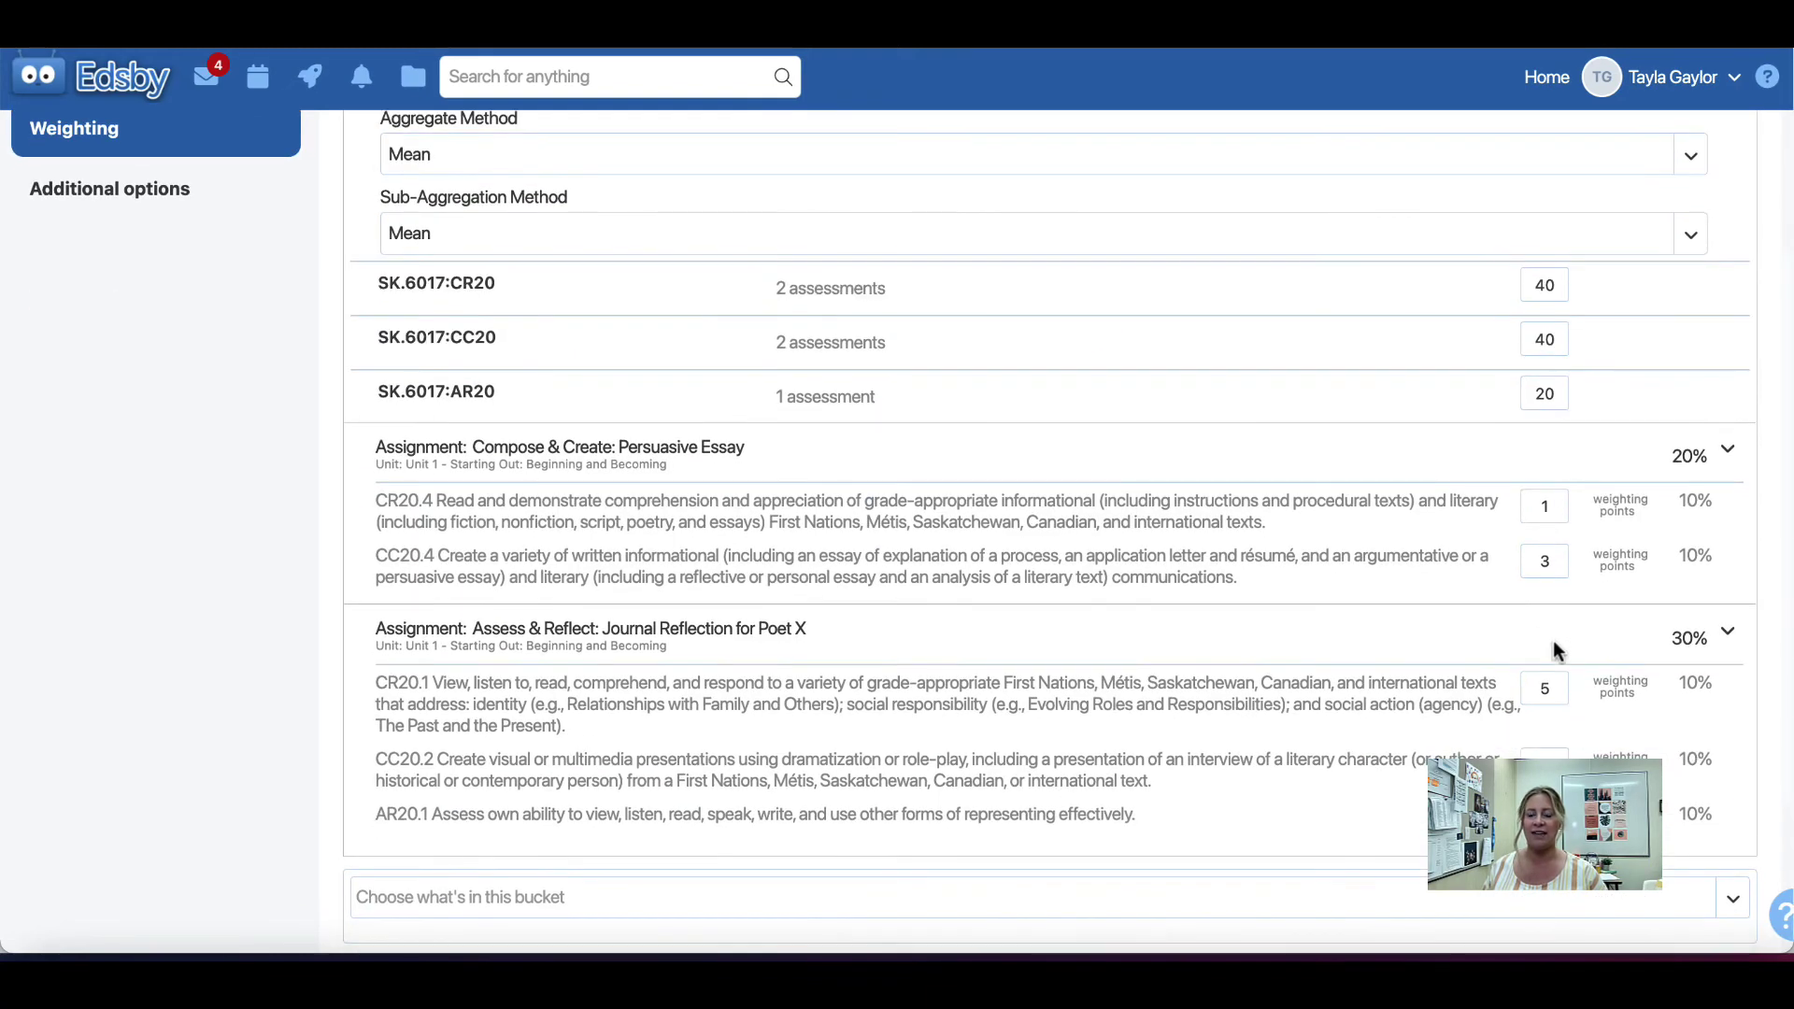
{"action": "scroll", "coordinate": [1553, 641], "scroll_direction": "up", "scroll_amount": 3}
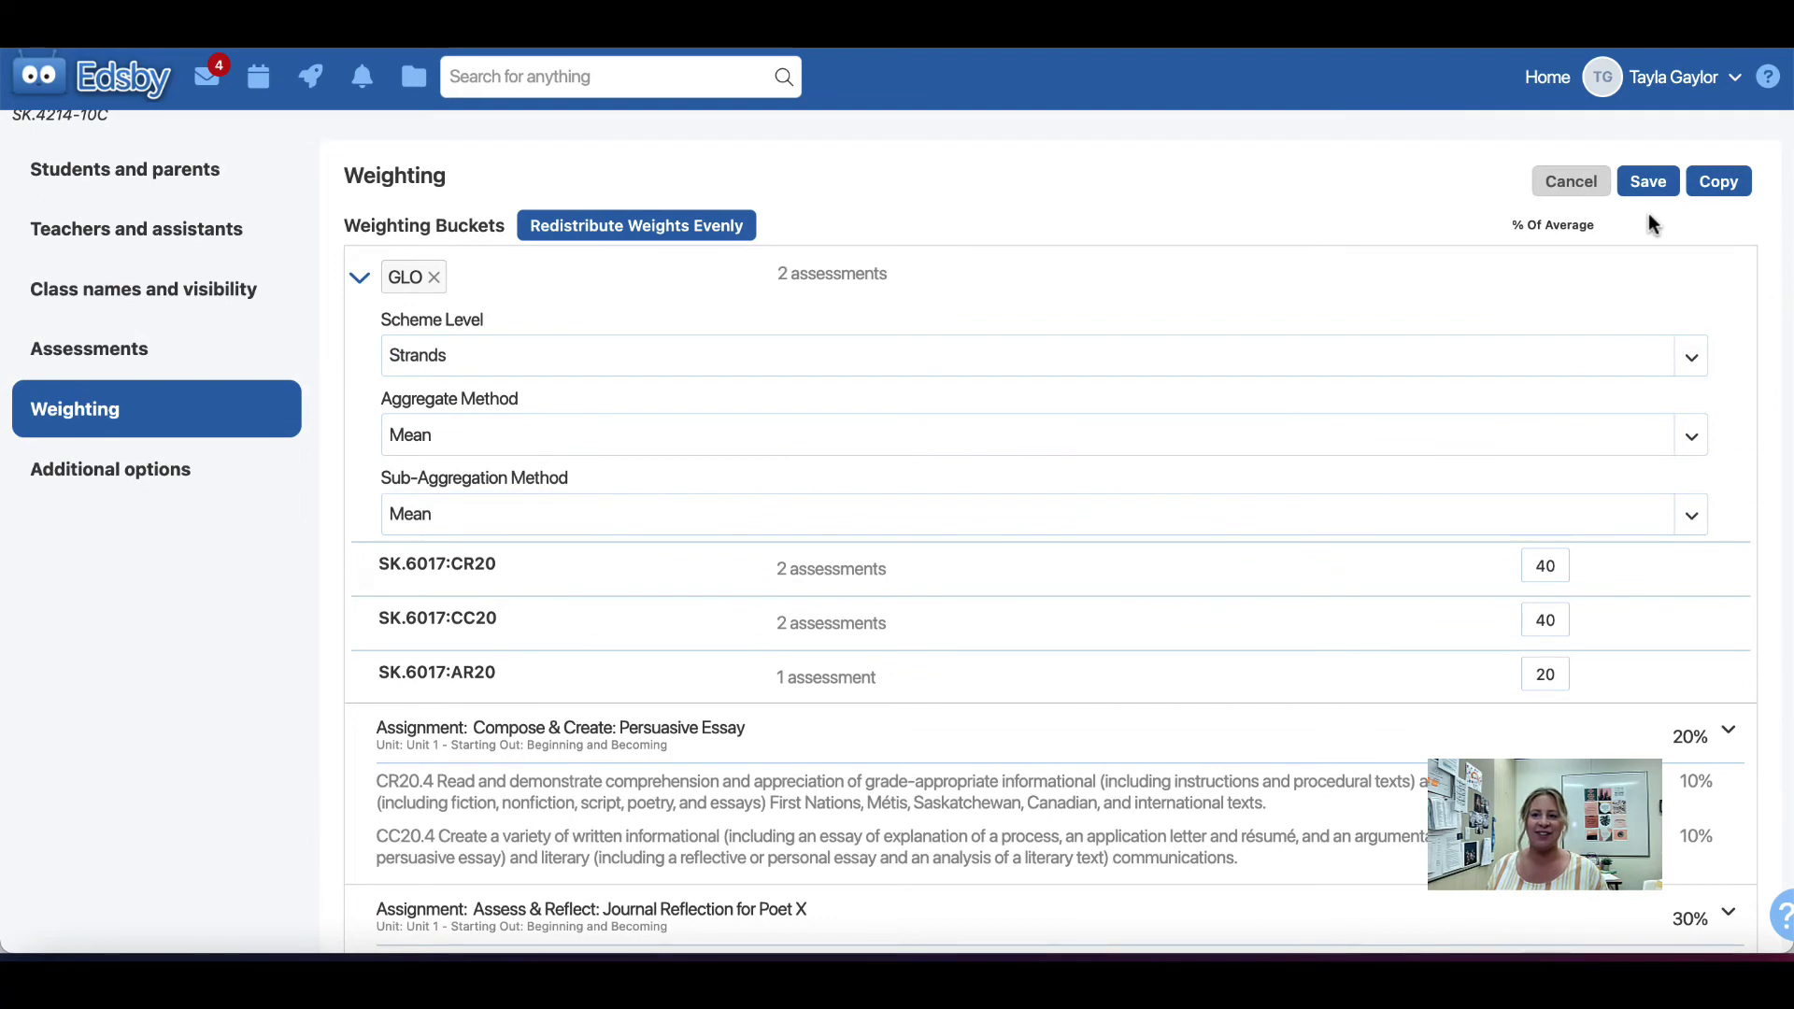
{"action": "scroll", "coordinate": [1299, 196], "scroll_direction": "up", "scroll_amount": 1}
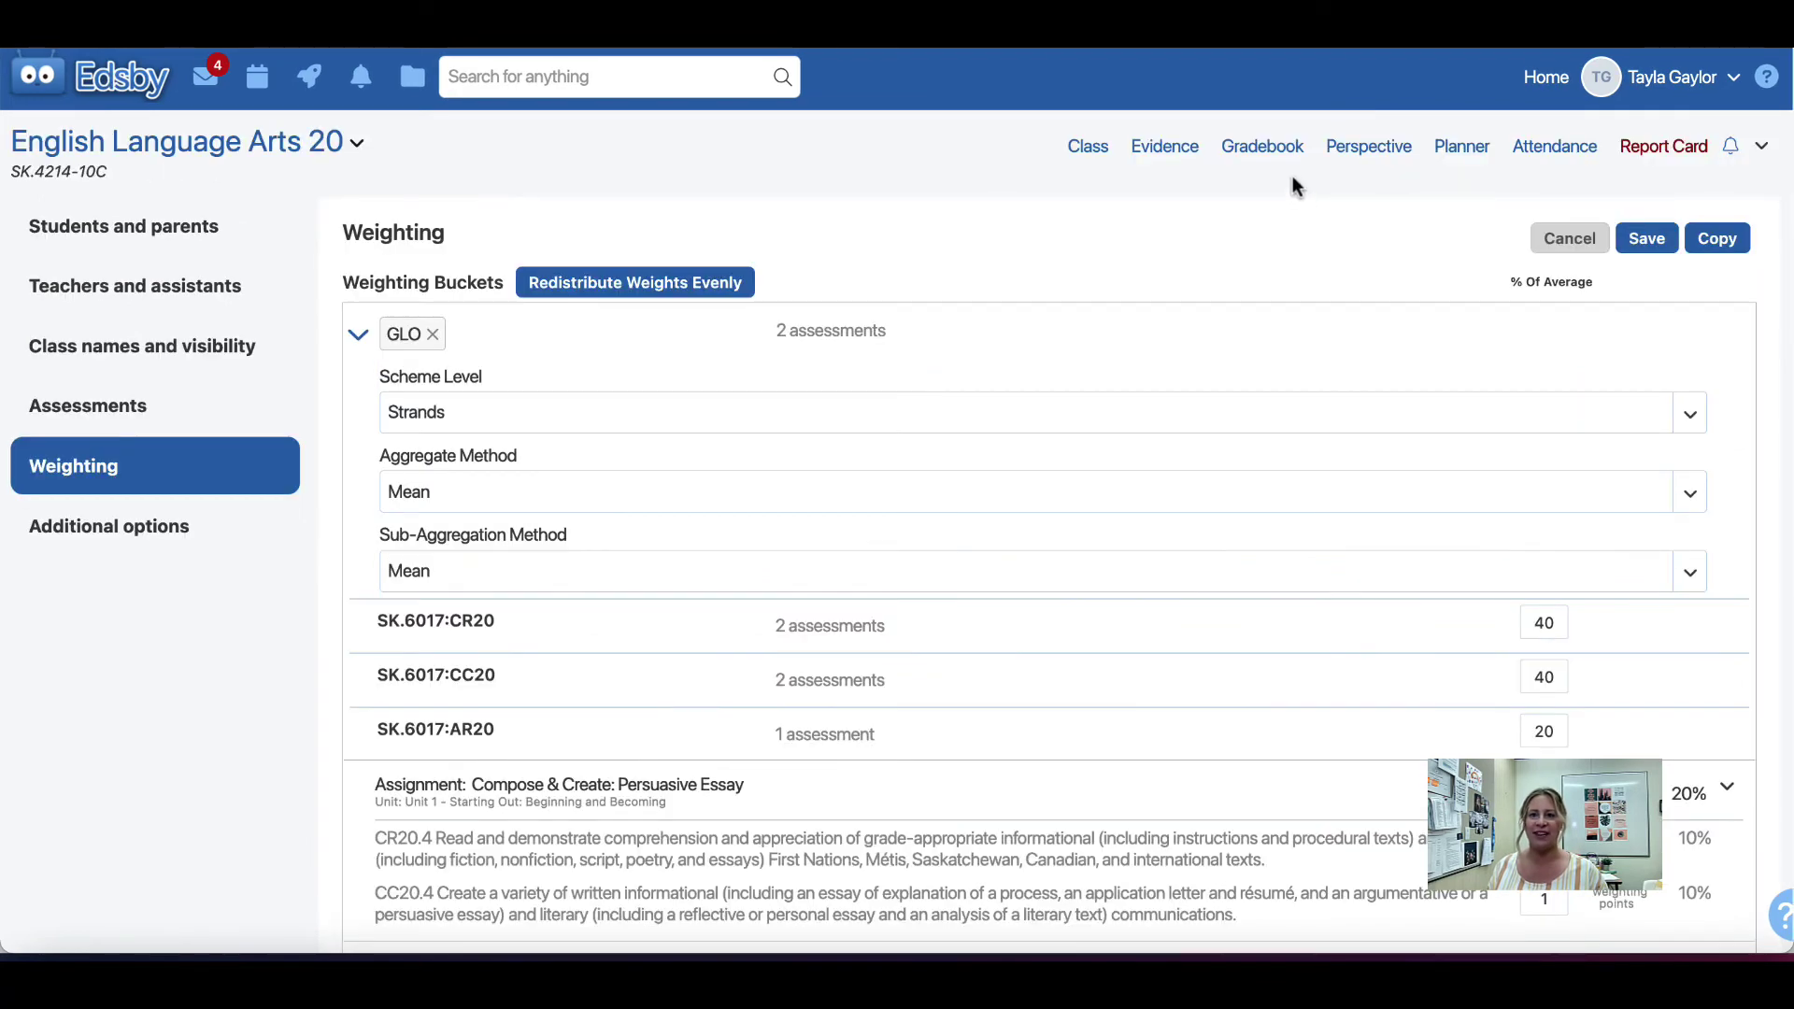
Step: In the gradebook, enter the first student's Dramatic reading marks of 15, 10 and 8
{"action": "left_click", "coordinate": [1263, 152]}
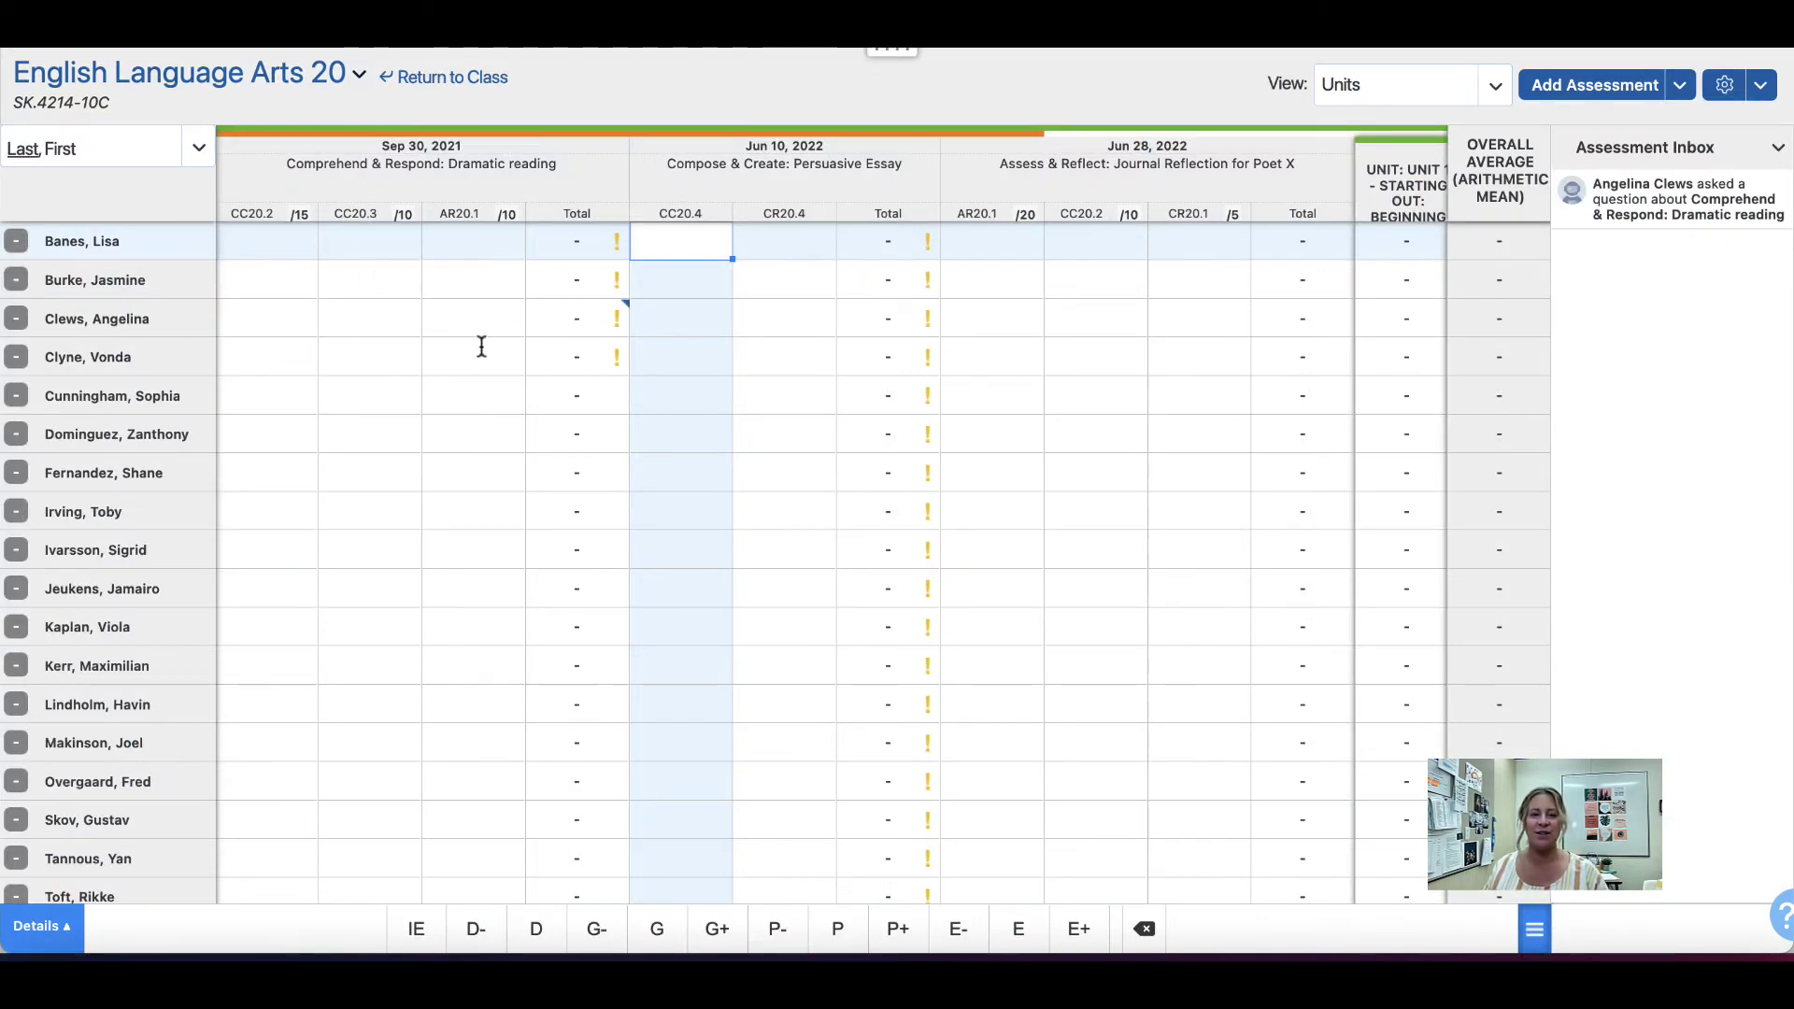
{"action": "left_click", "coordinate": [286, 241]}
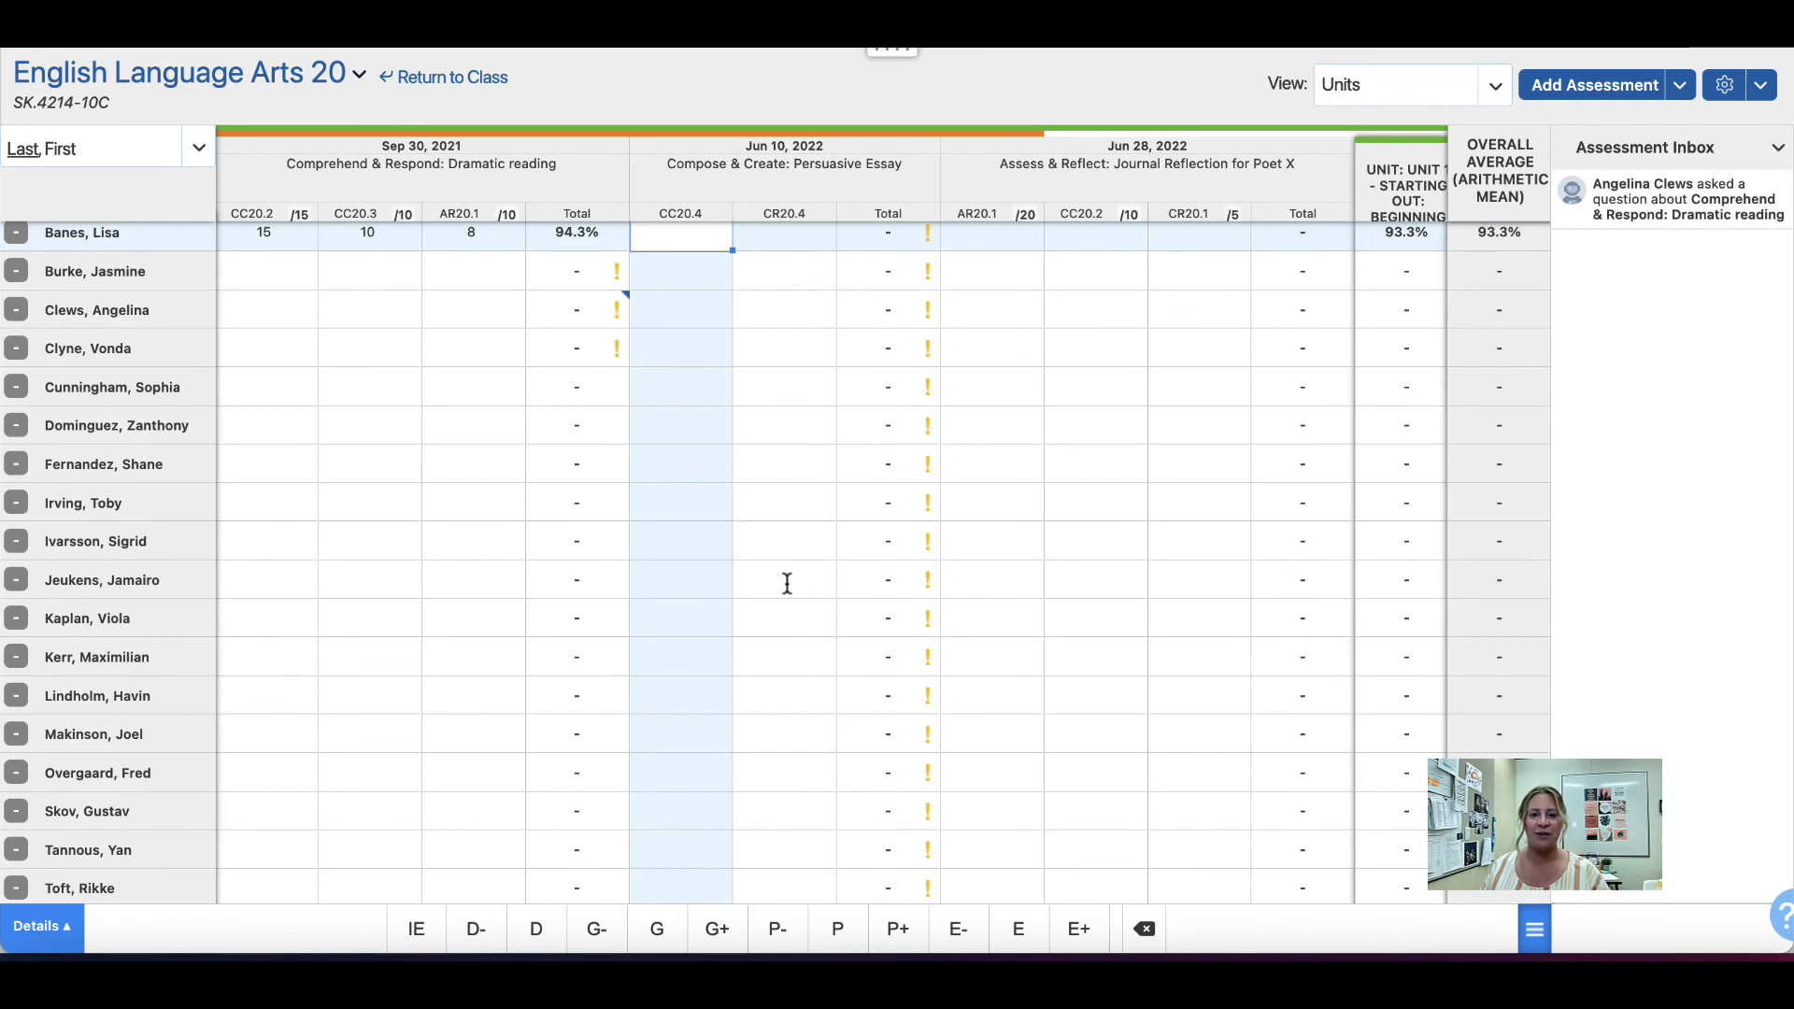
{"action": "scroll", "coordinate": [861, 704], "scroll_direction": "down", "scroll_amount": 1}
{"action": "scroll", "coordinate": [861, 704], "scroll_direction": "up", "scroll_amount": 1}
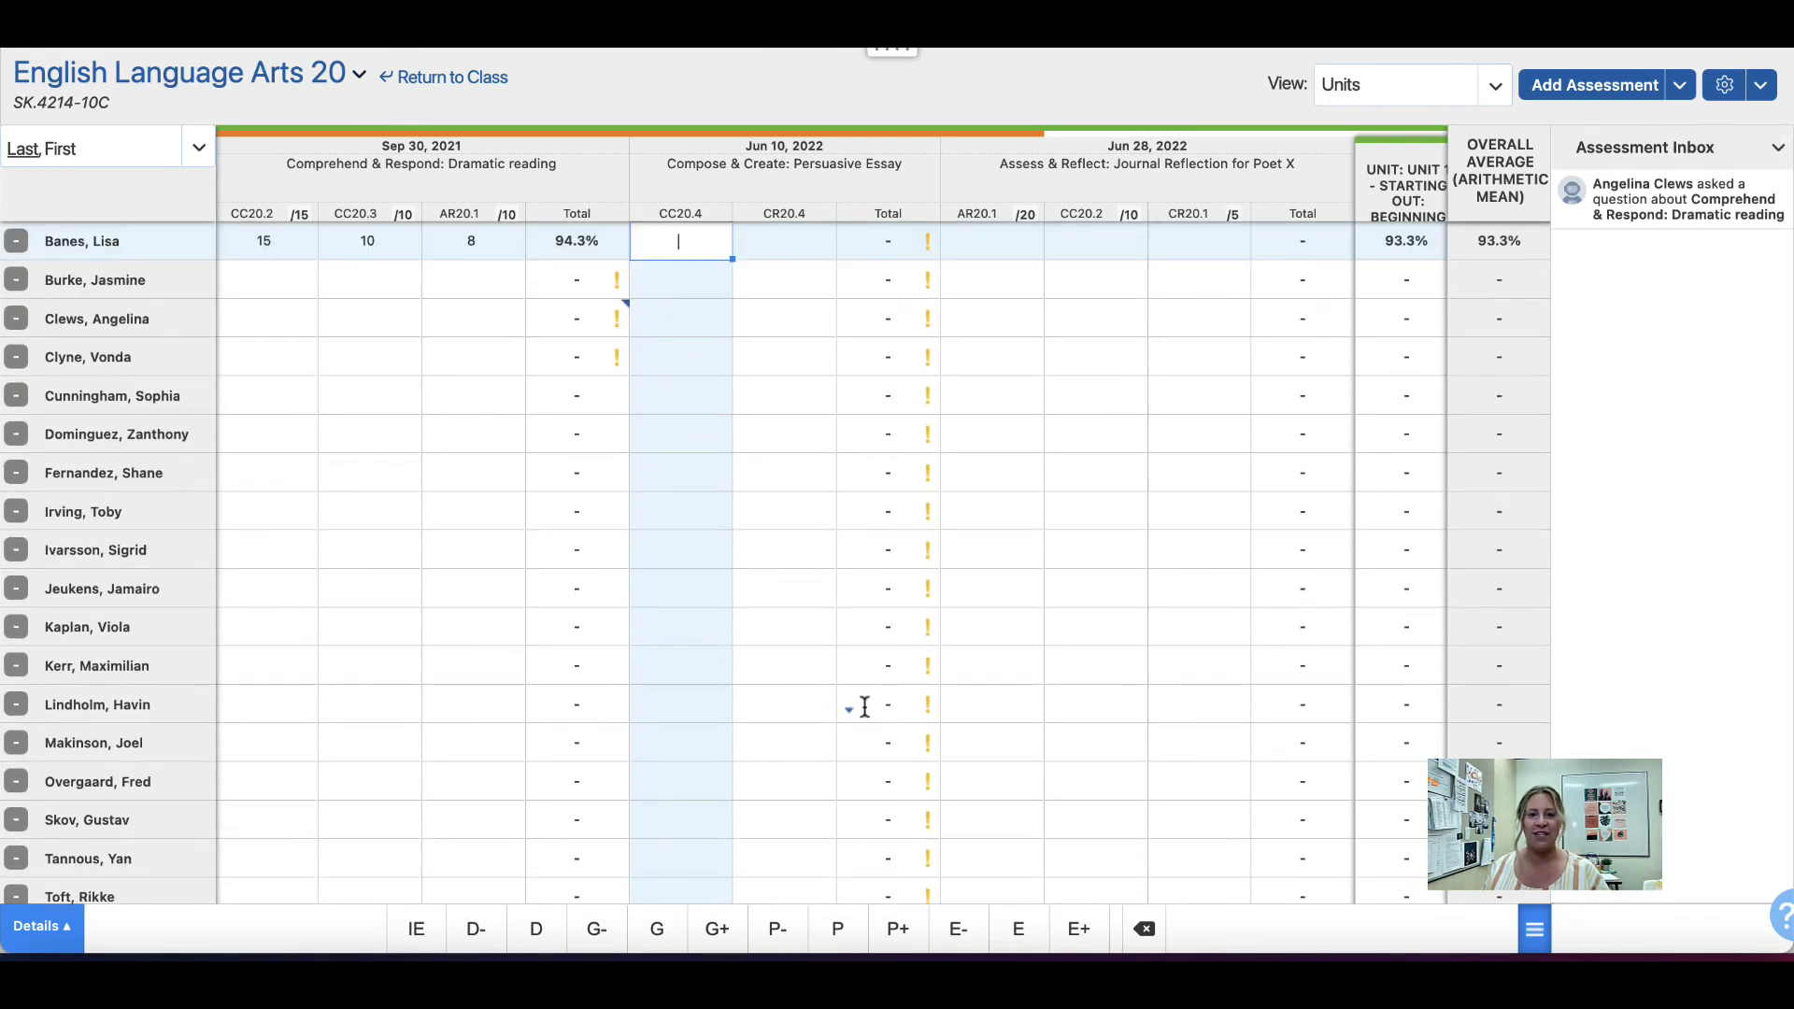
Step: Give the first student E- on CC20.4 and P on CR20.4, then share the Persuasive Essay
{"action": "left_click", "coordinate": [959, 929]}
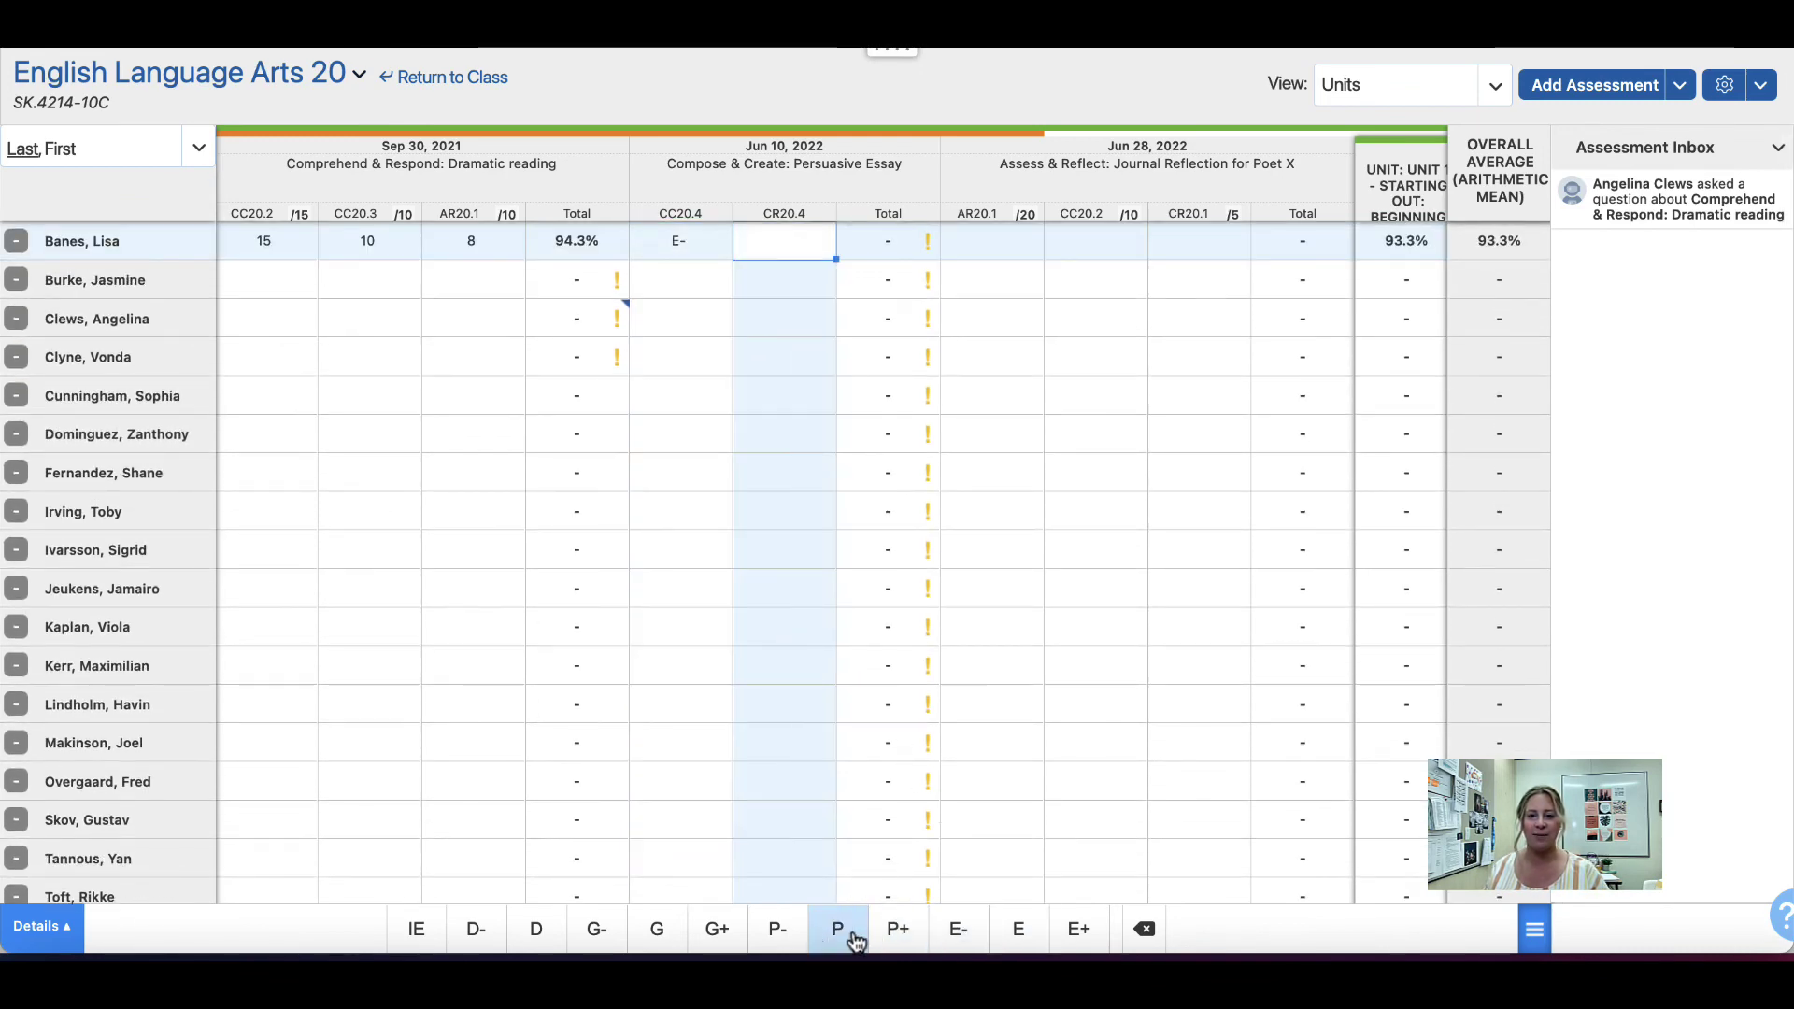
{"action": "left_click", "coordinate": [854, 932]}
{"action": "scroll", "coordinate": [558, 764], "scroll_direction": "down", "scroll_amount": 5}
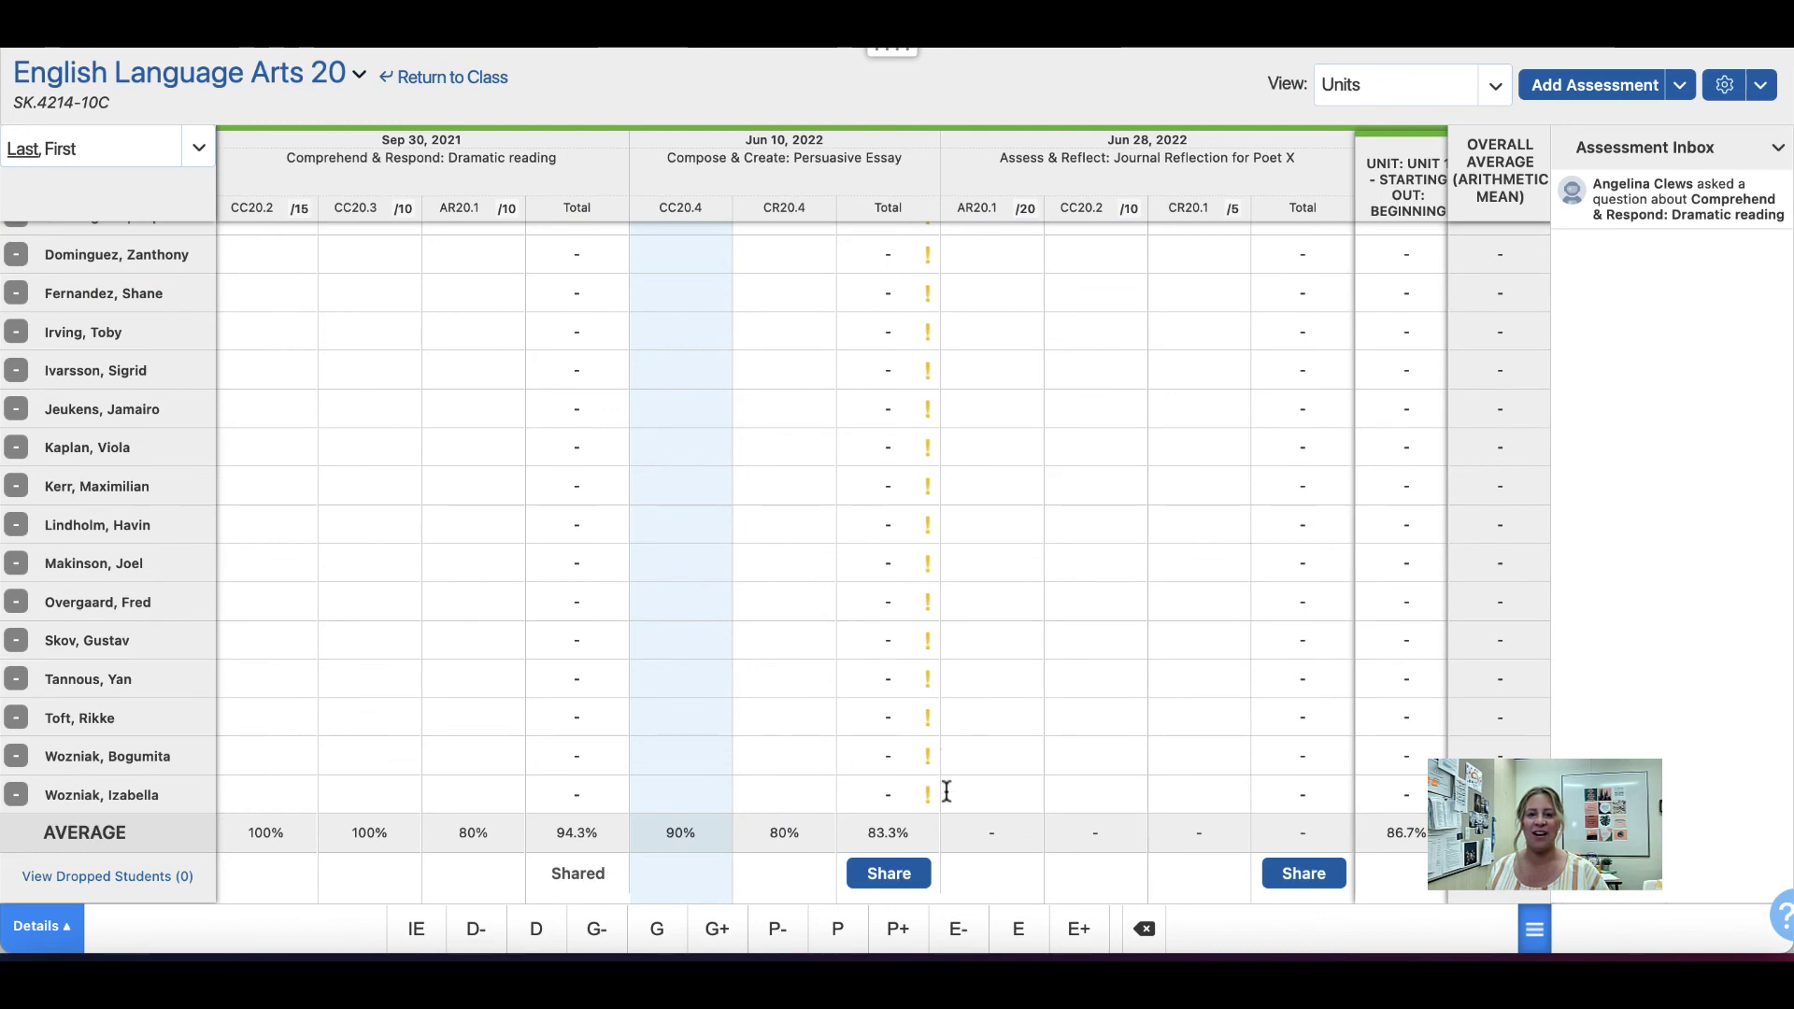
{"action": "left_click", "coordinate": [890, 880]}
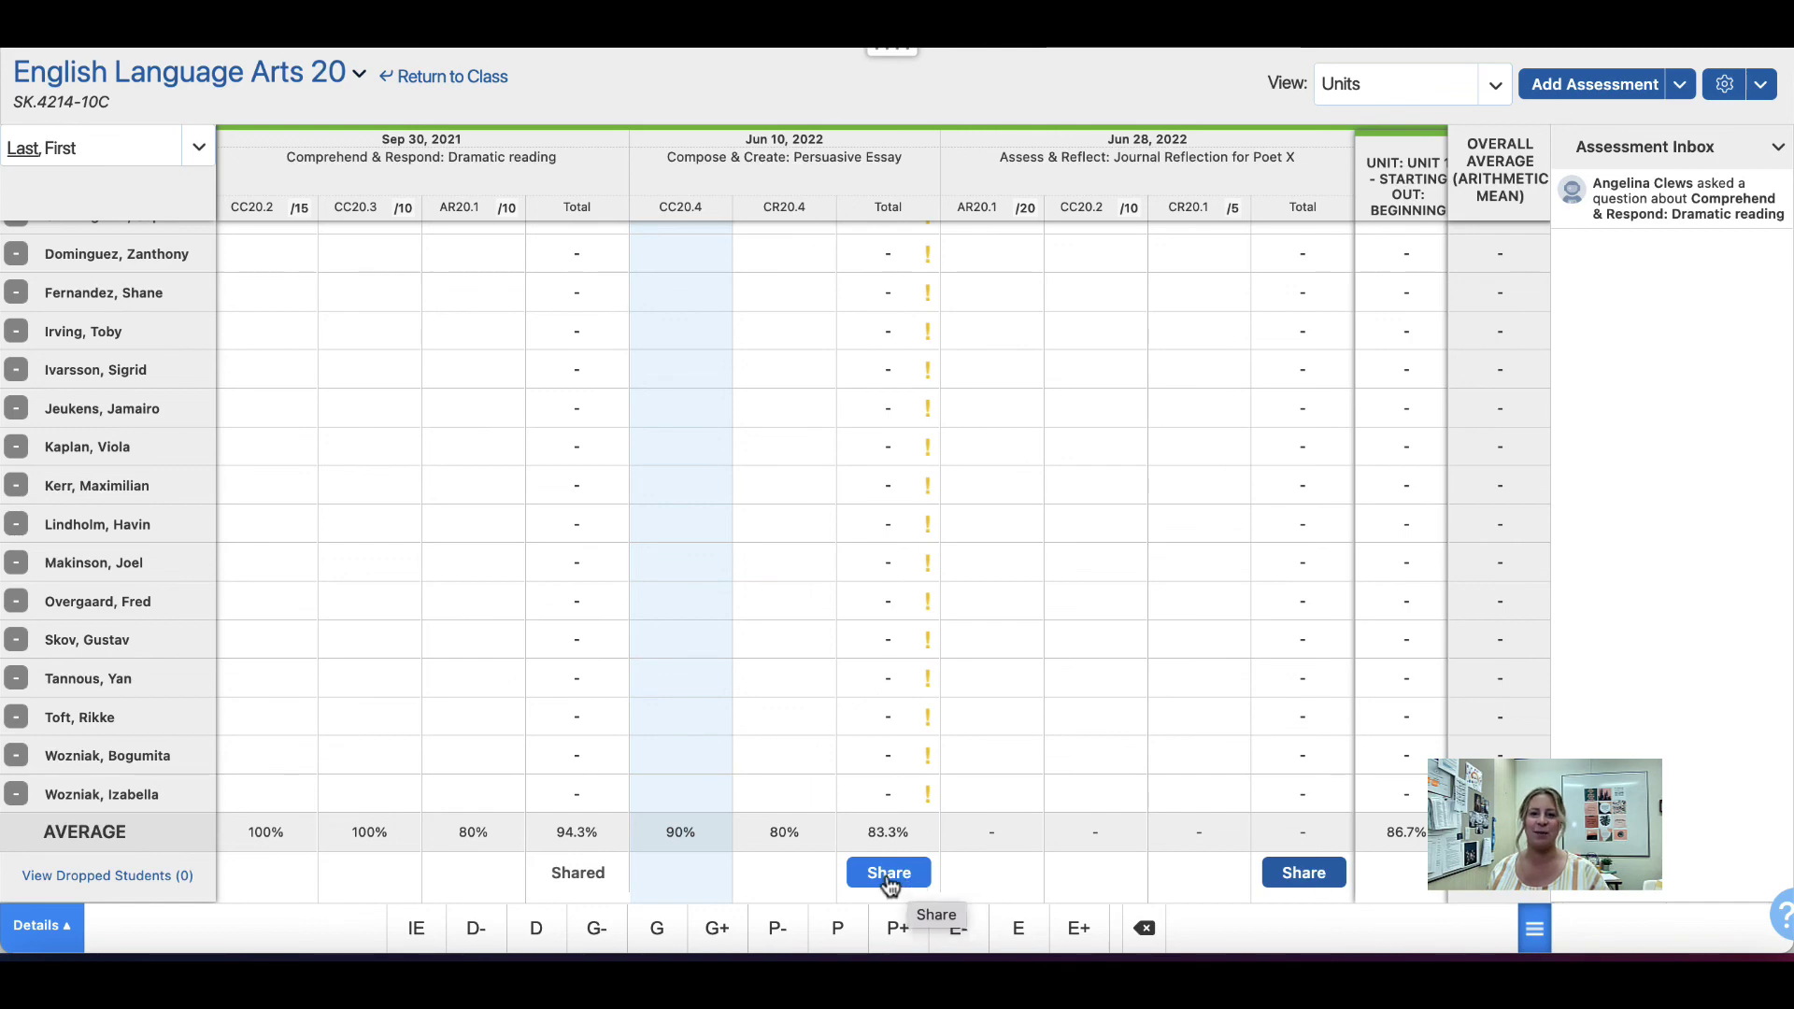